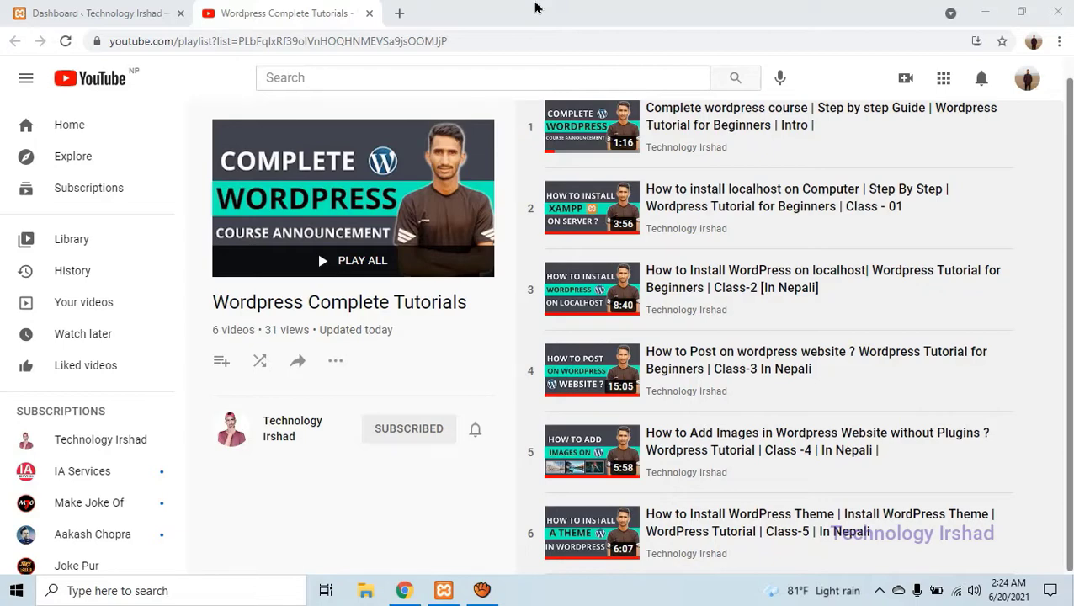
# - Open simonzon.com in a new browser tab to look at its home page and navigation, and close that tab
pyautogui.click(399, 12)
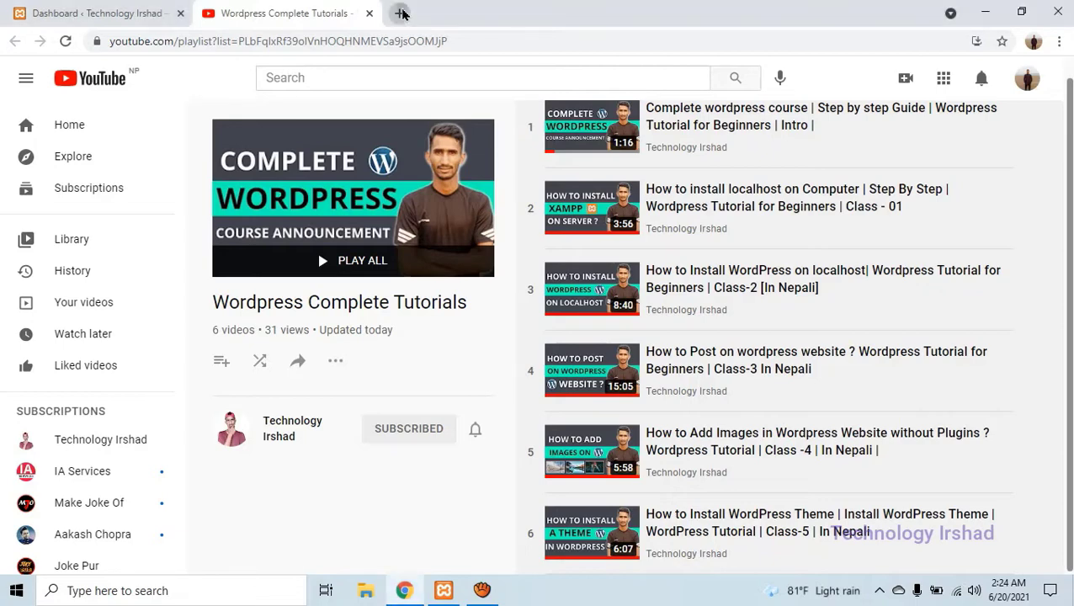
pyautogui.write('si')
pyautogui.press('Return')
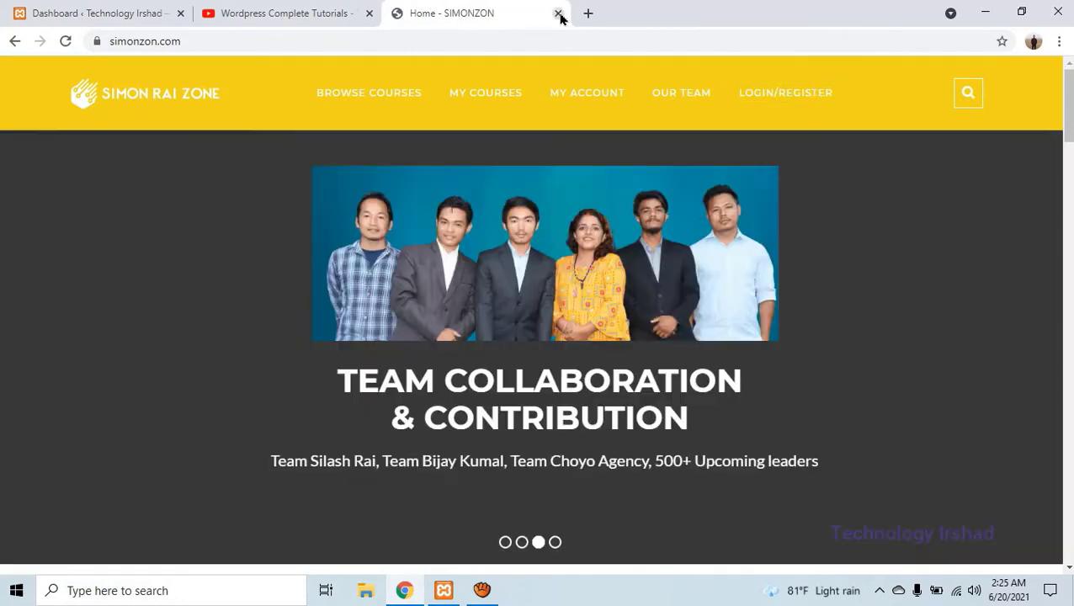
pyautogui.click(557, 13)
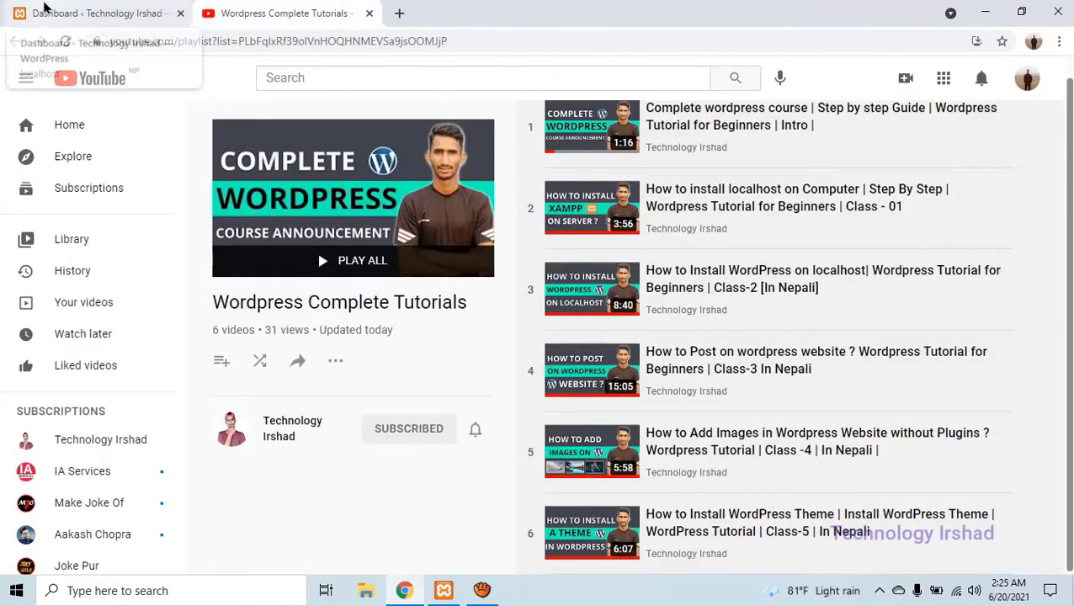
# - Switch to the WordPress dashboard and add a new page titled "Home"
pyautogui.click(46, 8)
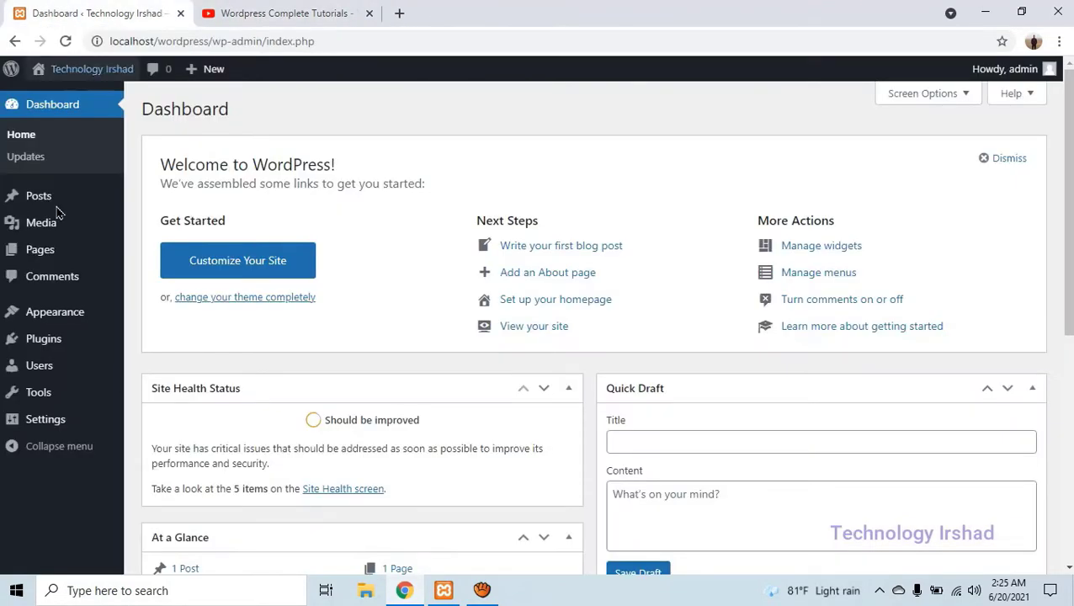
pyautogui.moveTo(61, 255)
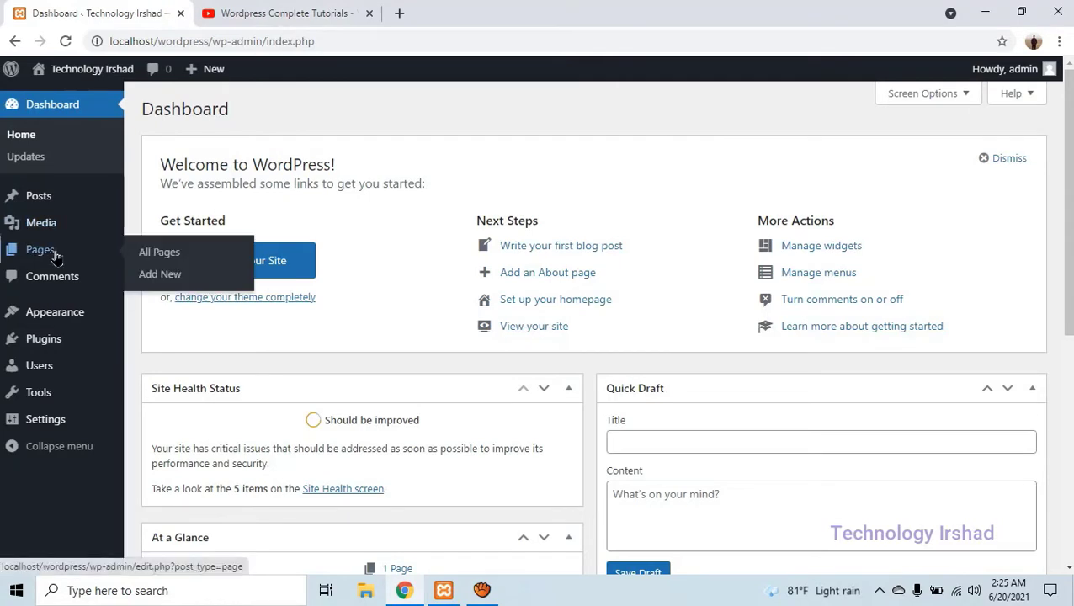
pyautogui.click(161, 275)
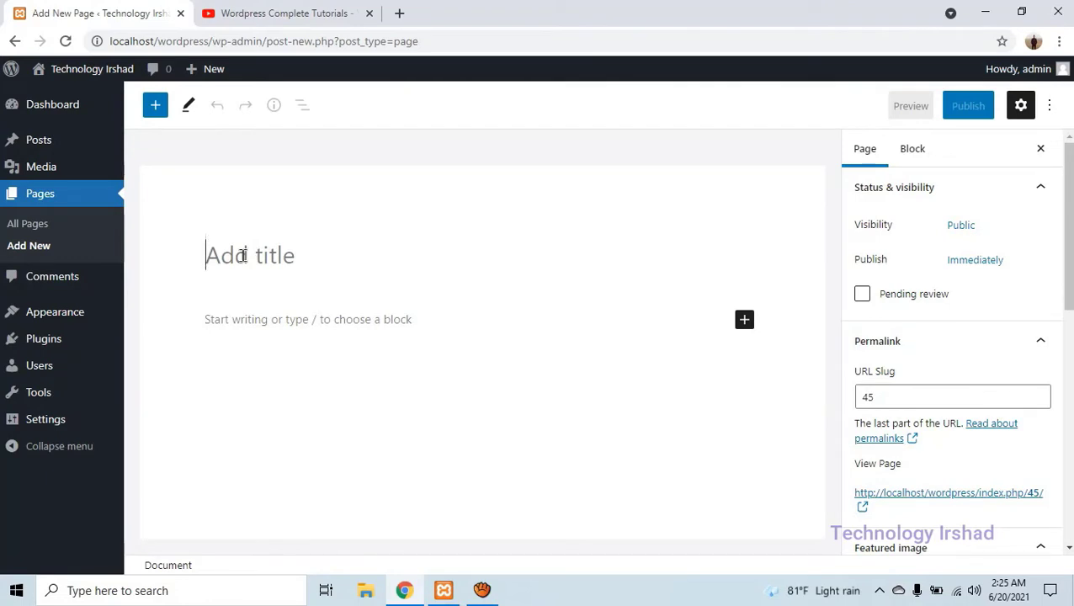
pyautogui.write('Home')
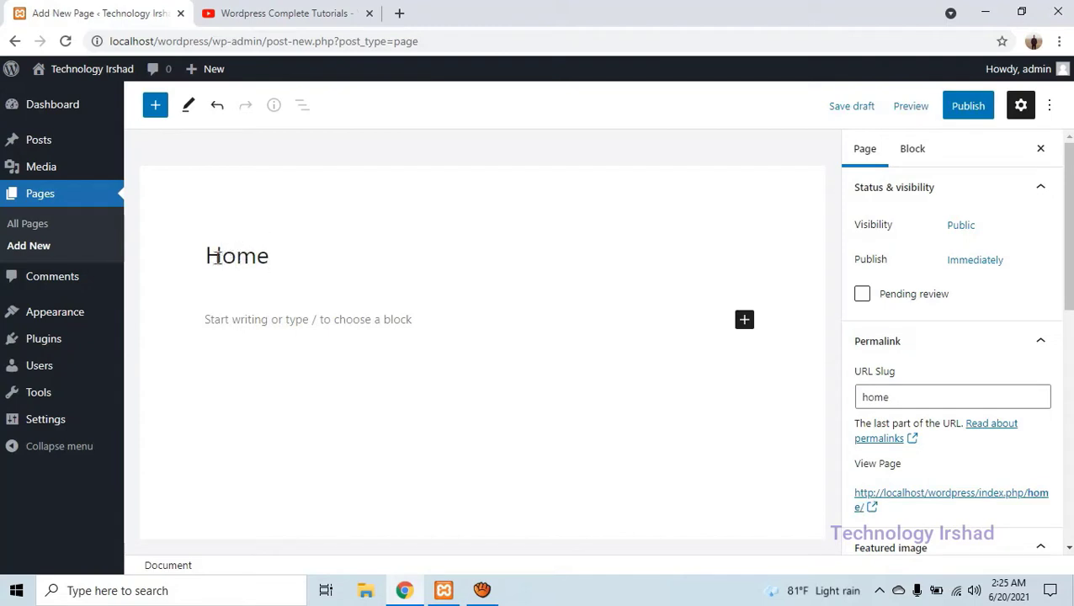
pyautogui.moveTo(209, 258); pyautogui.dragTo(292, 259)
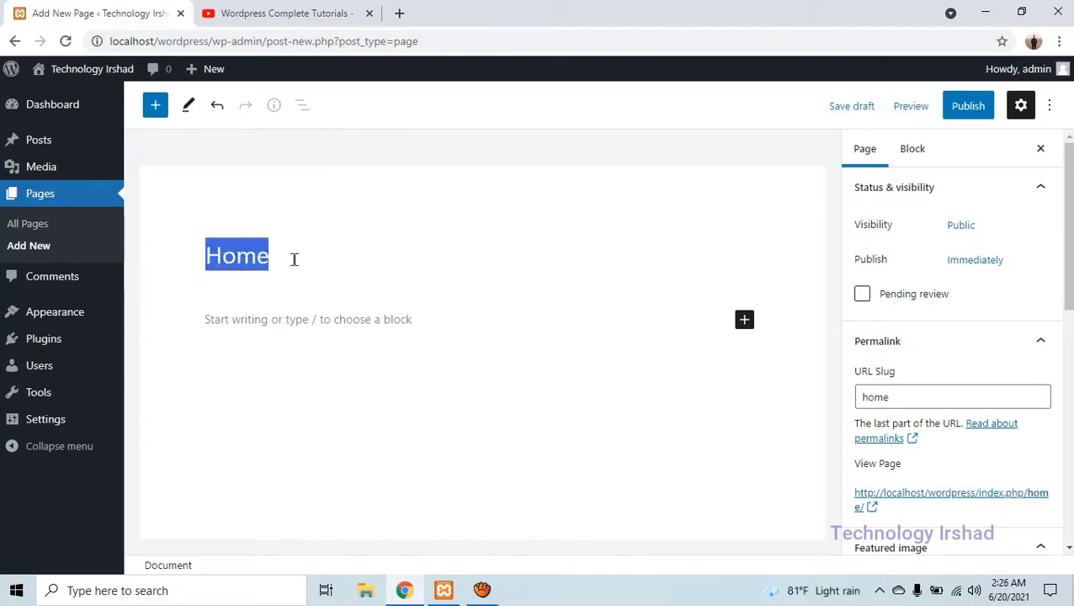
pyautogui.click(335, 263)
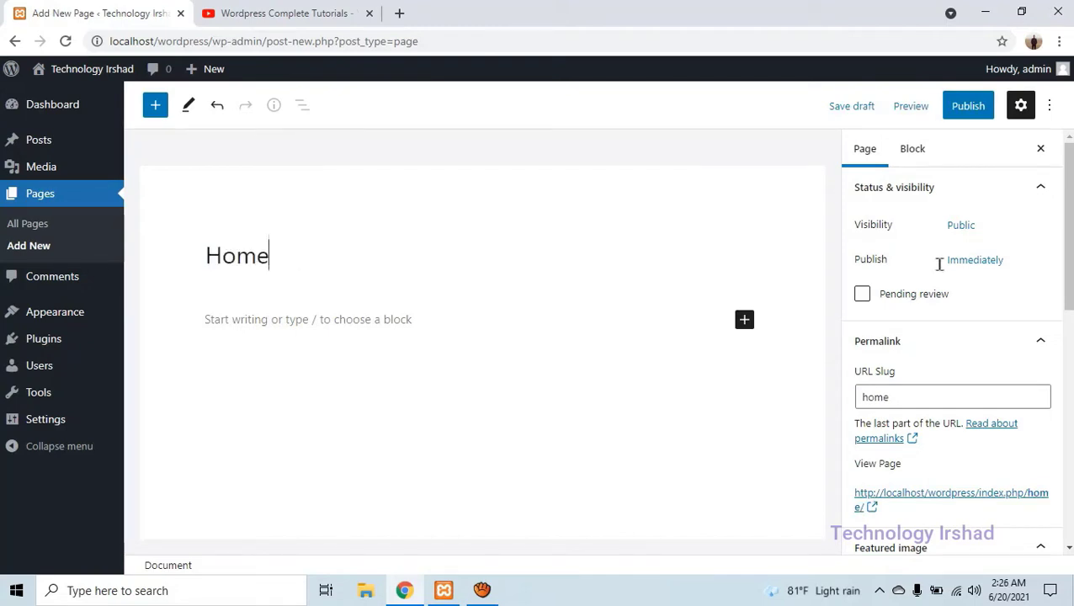
# - Look through the Home page's settings and publish the page without changing them
pyautogui.scroll(-2, 909, 389)
pyautogui.scroll(-2, 915, 383)
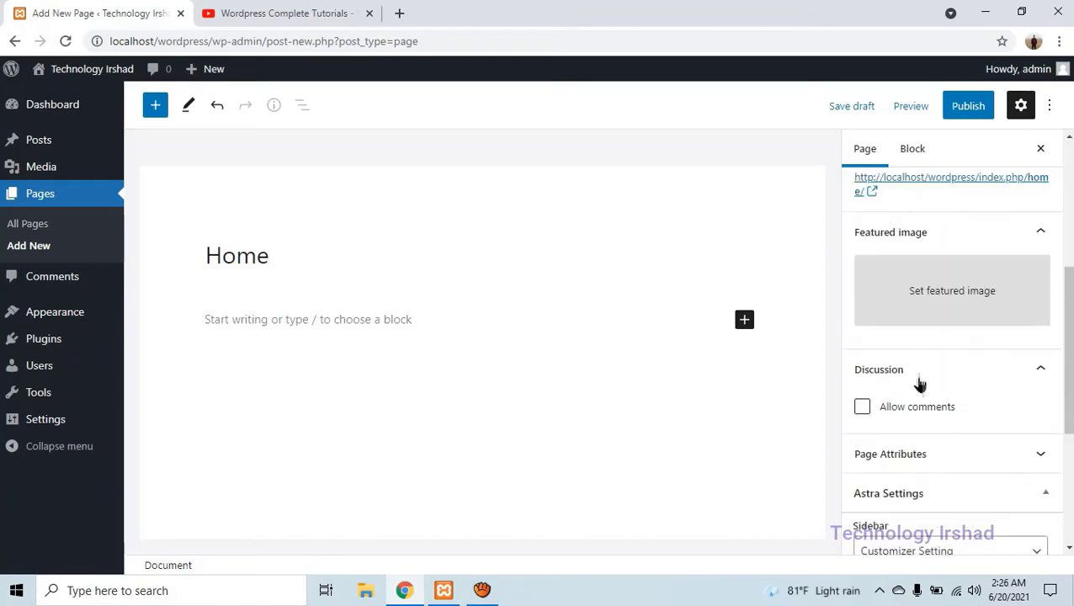
pyautogui.scroll(3, 923, 340)
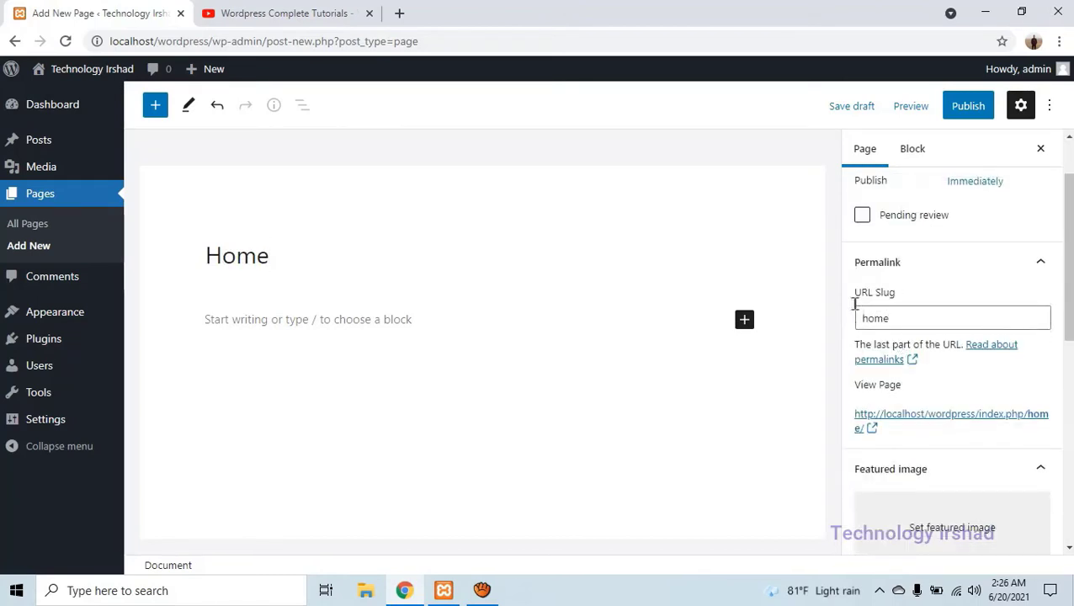
pyautogui.scroll(-5, 939, 314)
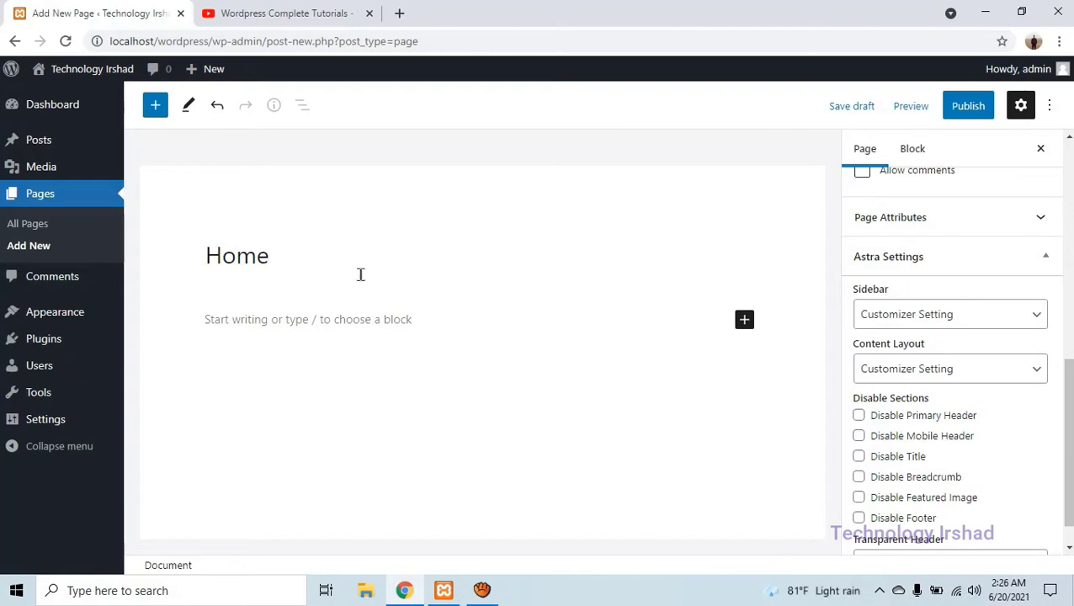
pyautogui.scroll(2, 943, 156)
pyautogui.click(969, 104)
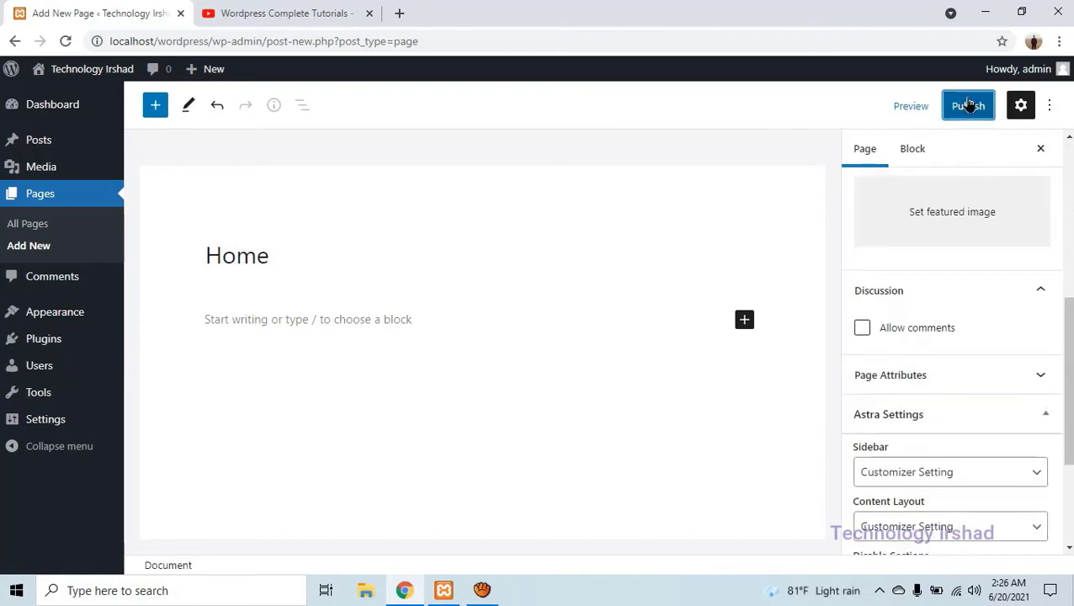
pyautogui.click(913, 107)
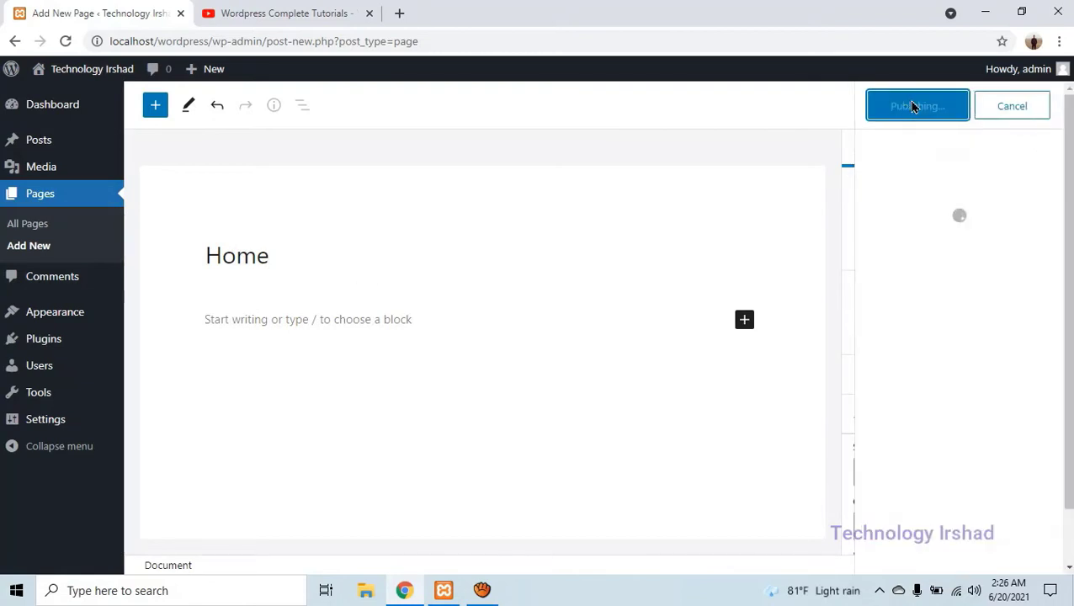
# - Create another new page titled "About" and publish it
pyautogui.click(399, 255)
pyautogui.hotkey('ctrl', 'a')
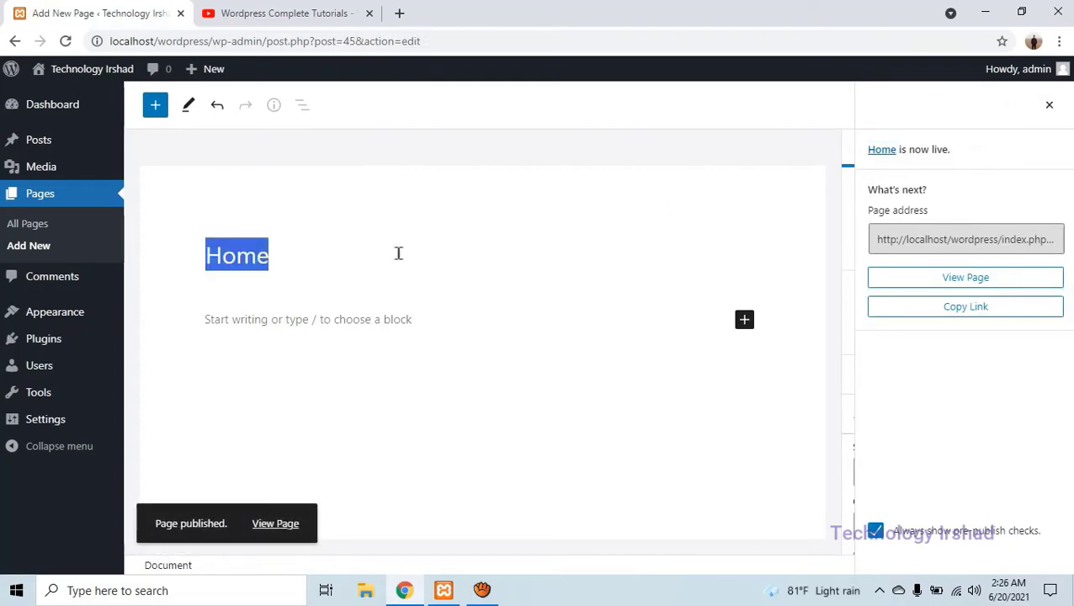
pyautogui.write('About')
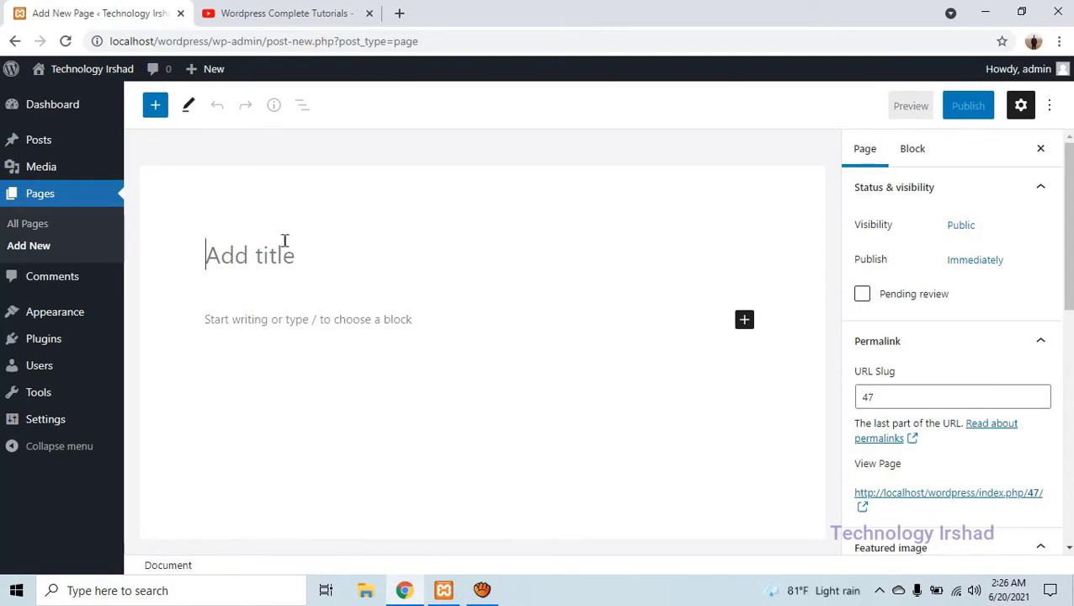
pyautogui.write('About')
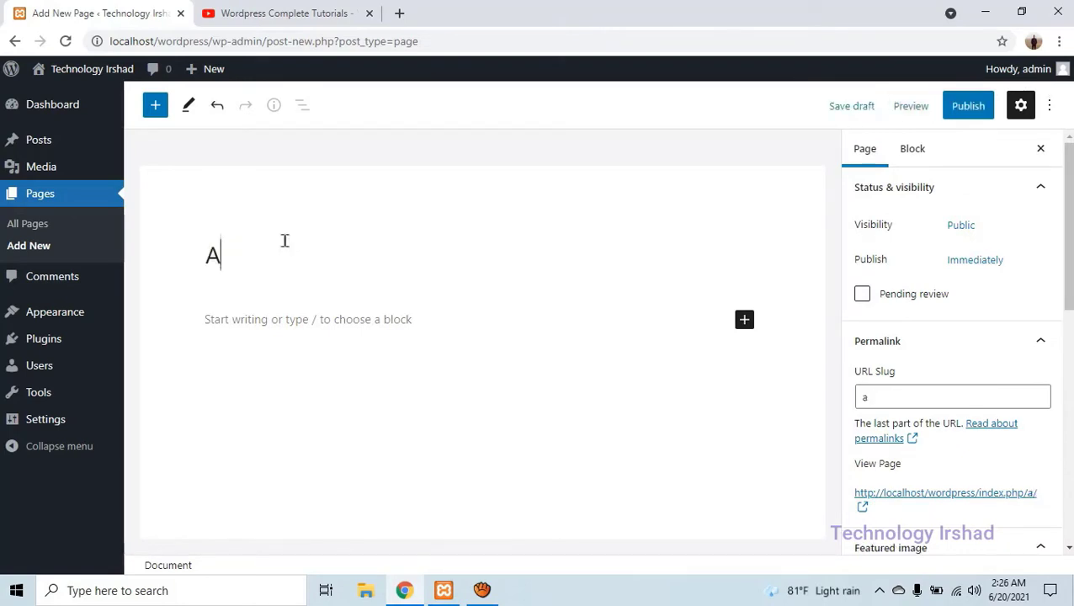
pyautogui.click(973, 104)
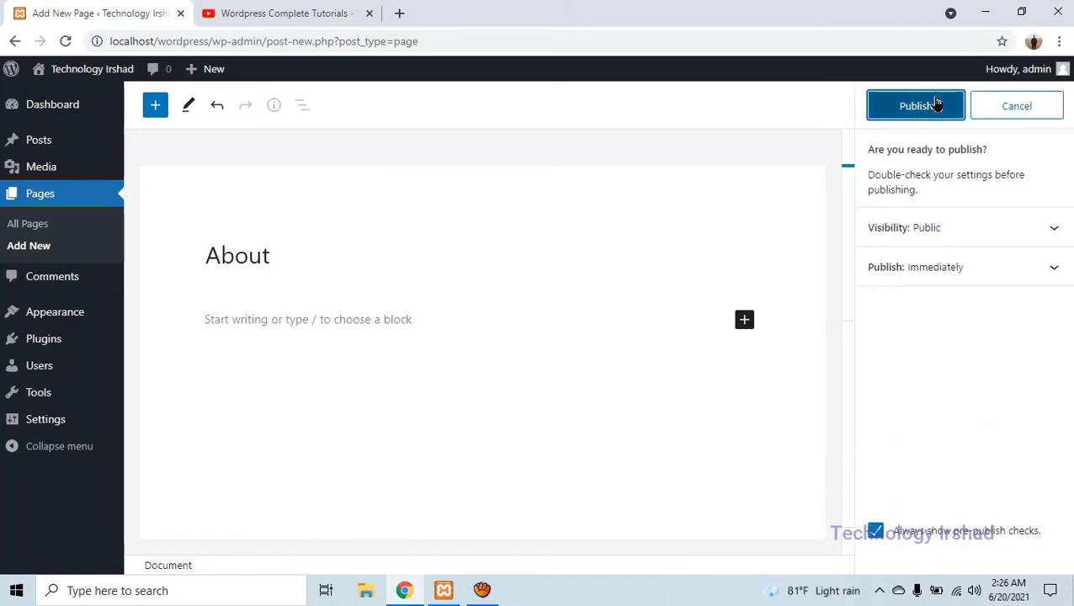
pyautogui.click(936, 104)
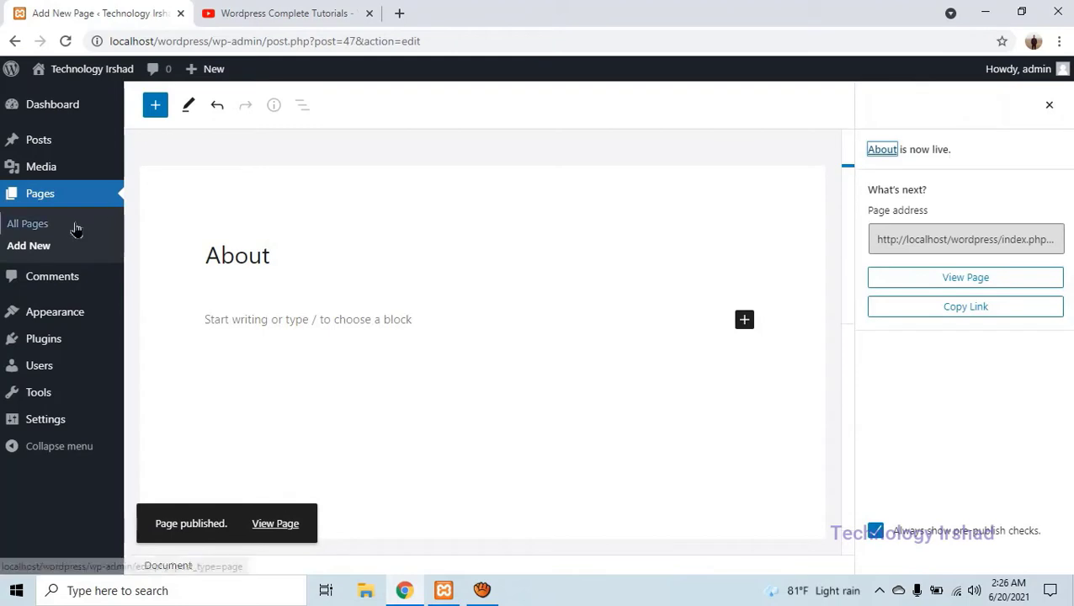
# - Create another new page titled "Contact Us" and publish it
pyautogui.click(57, 253)
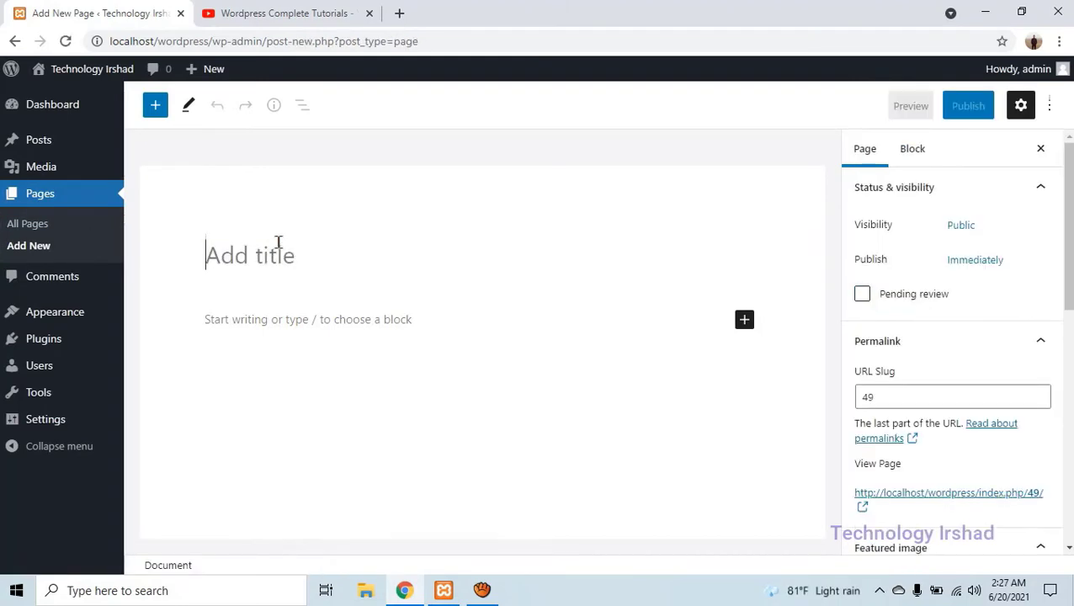
pyautogui.click(326, 254)
pyautogui.write('Contact US')
pyautogui.press('BackSpace')
pyautogui.write('s')
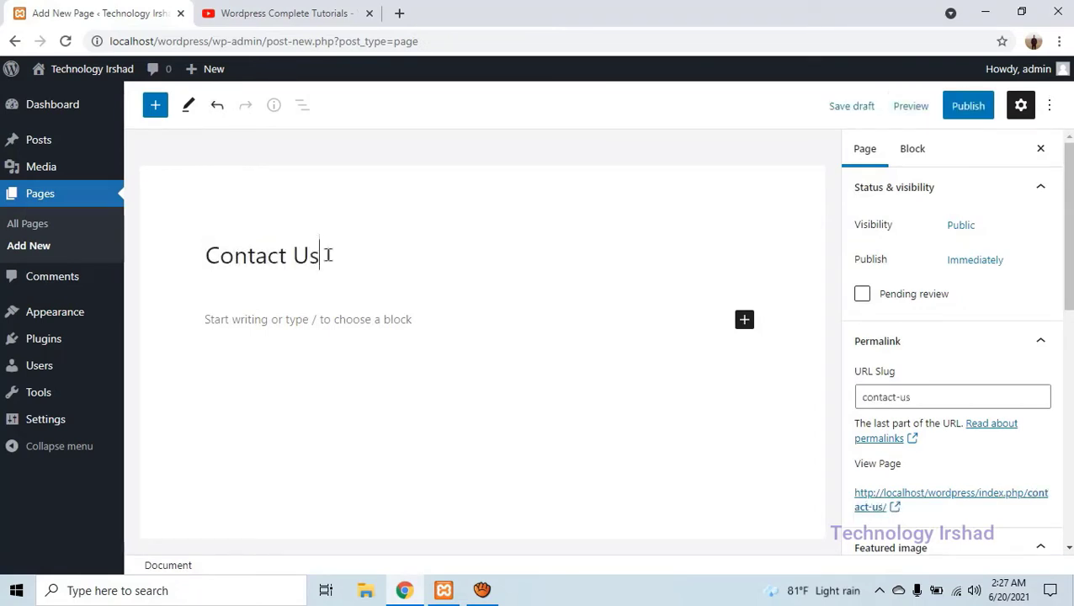
pyautogui.click(963, 107)
pyautogui.click(909, 108)
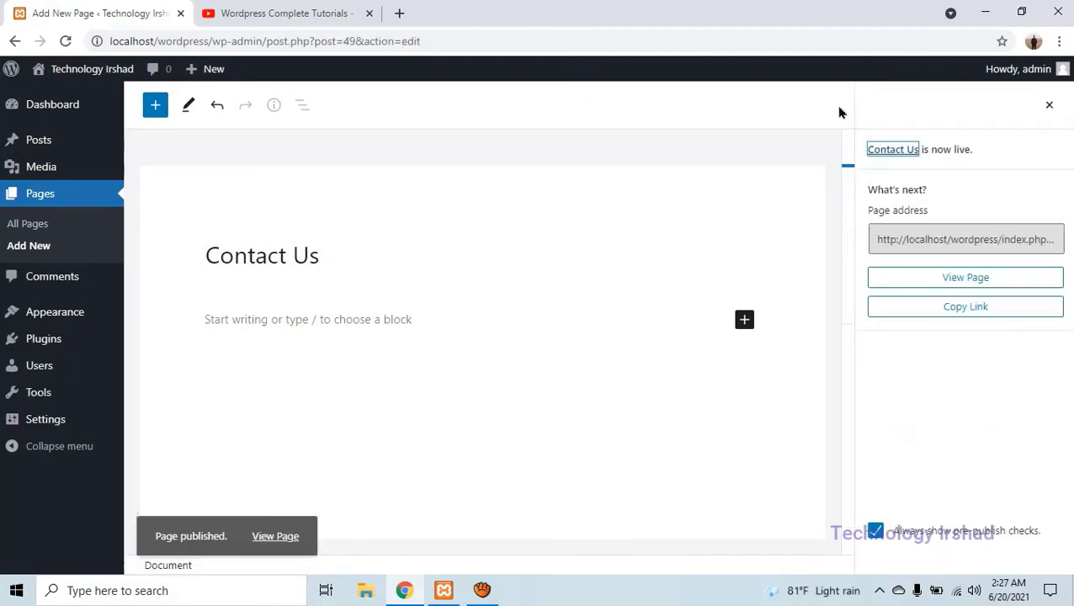
# - View the published Contact Us page on the live site and check the About and Home pages through the site navigation
pyautogui.click(261, 520)
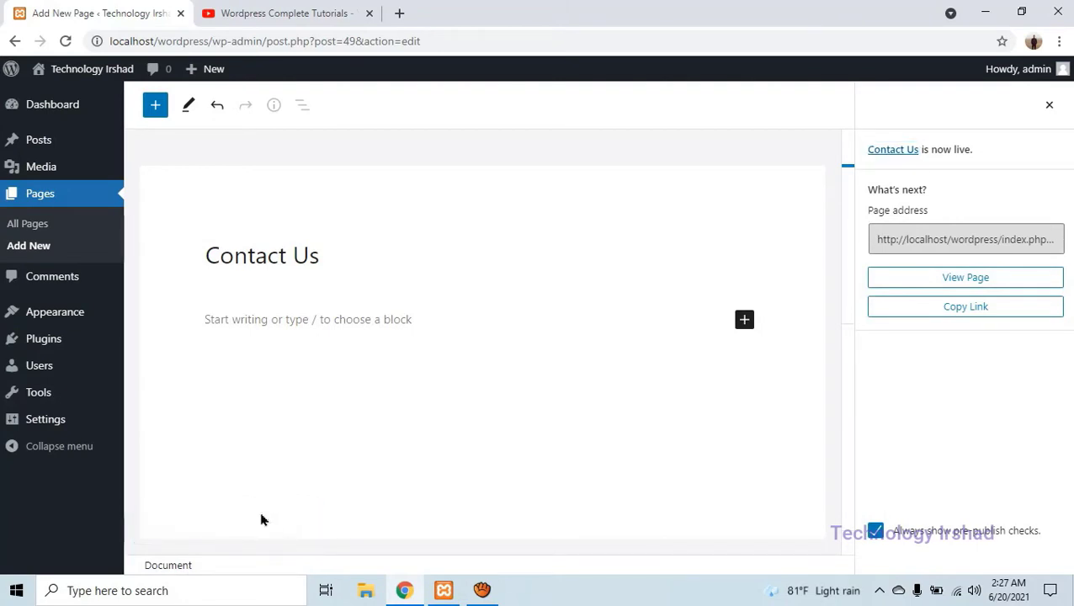
pyautogui.click(884, 277)
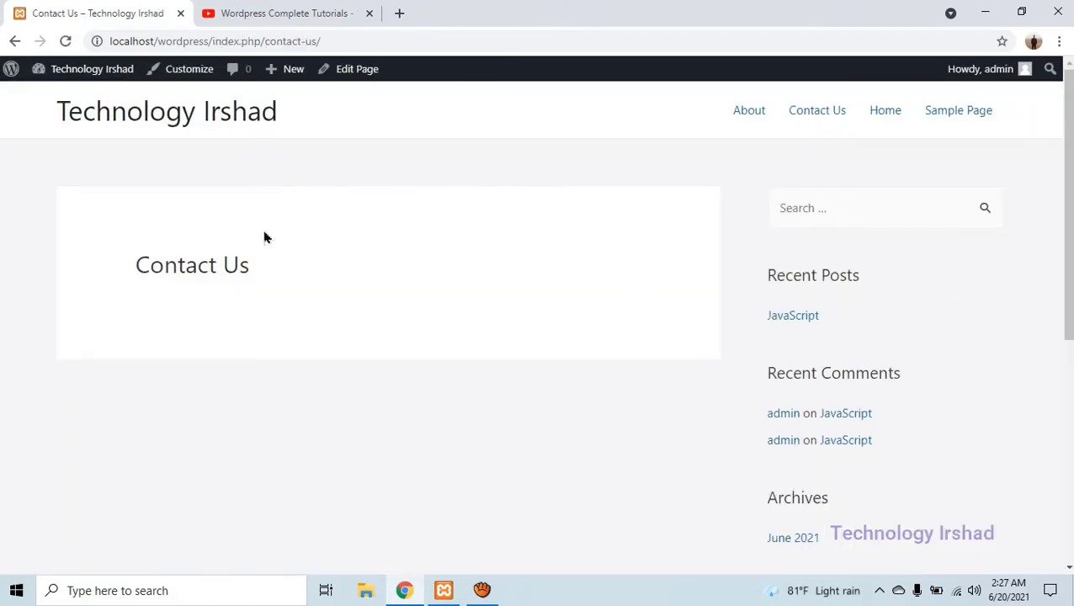
pyautogui.moveTo(137, 267); pyautogui.dragTo(339, 281)
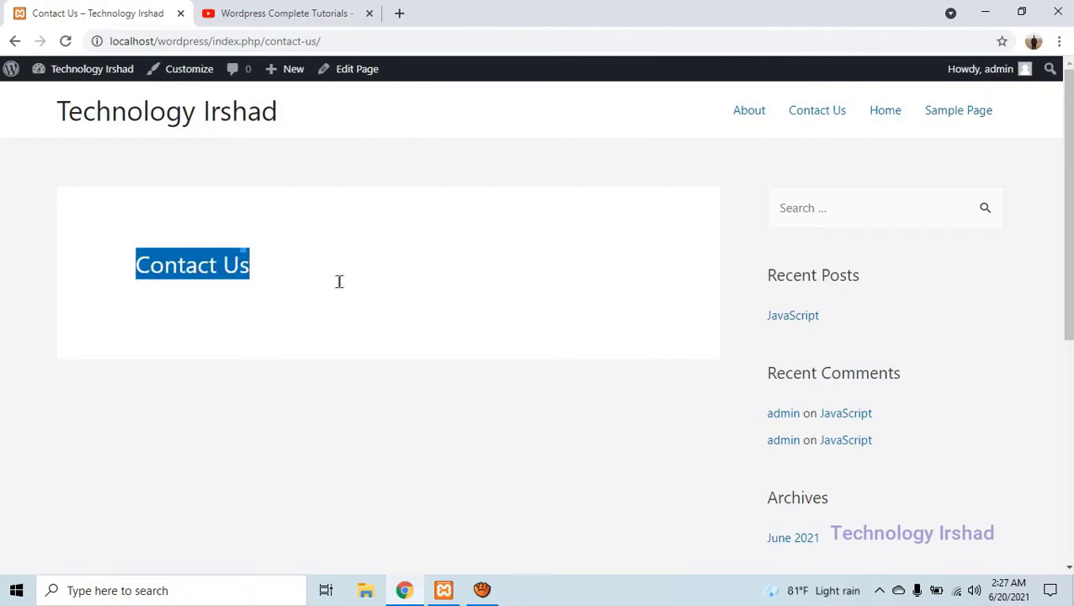
pyautogui.click(505, 190)
pyautogui.click(757, 110)
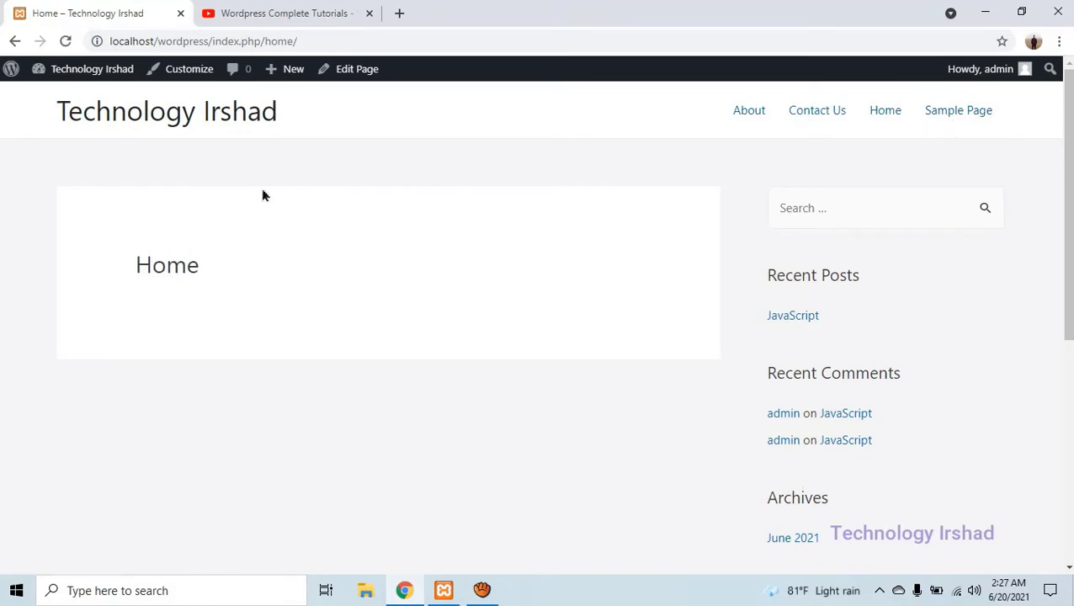
# - Return to the dashboard's list of all pages and move the Privacy Policy and Sample Page entries to the trash
pyautogui.click(13, 42)
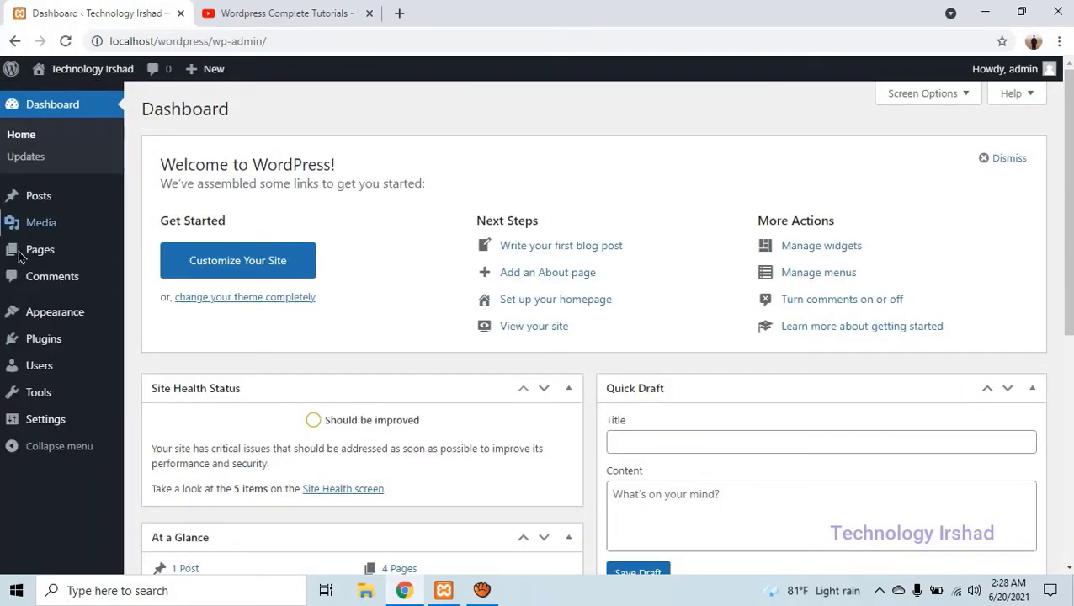
pyautogui.moveTo(40, 252)
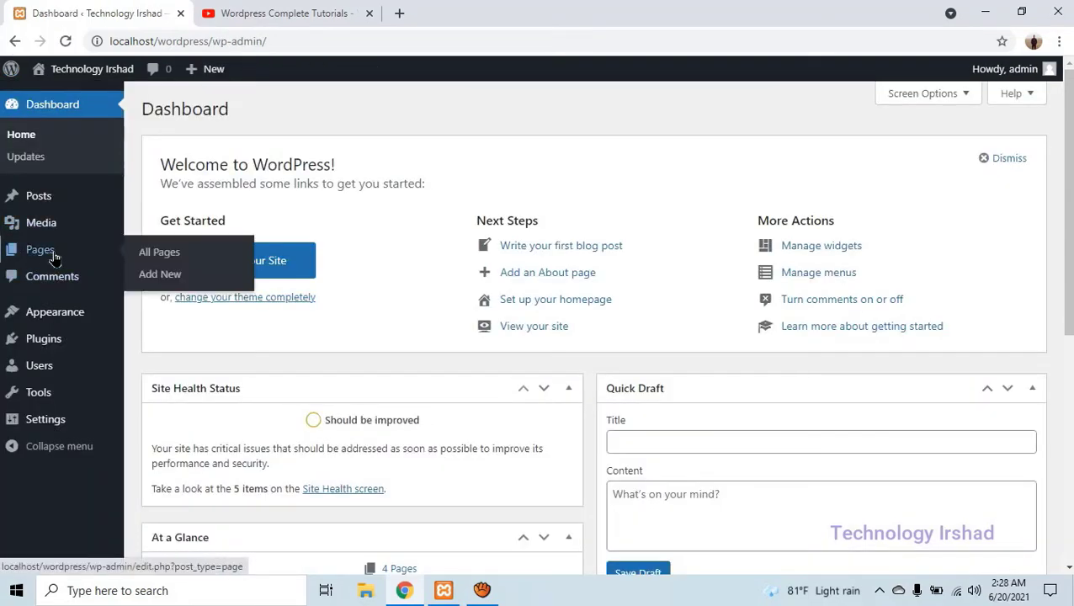
pyautogui.click(173, 252)
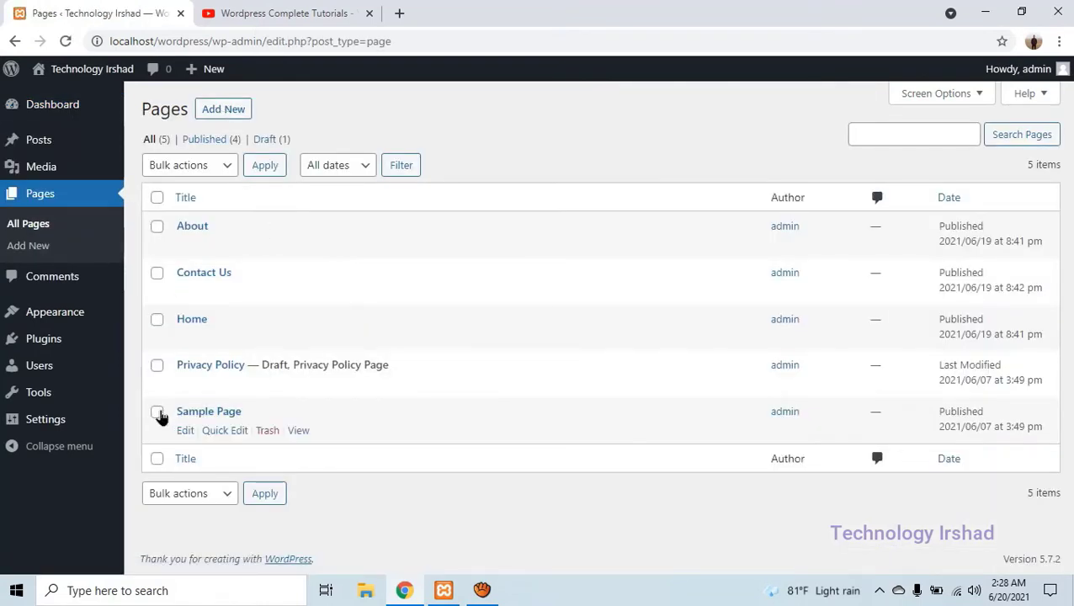
pyautogui.click(157, 412)
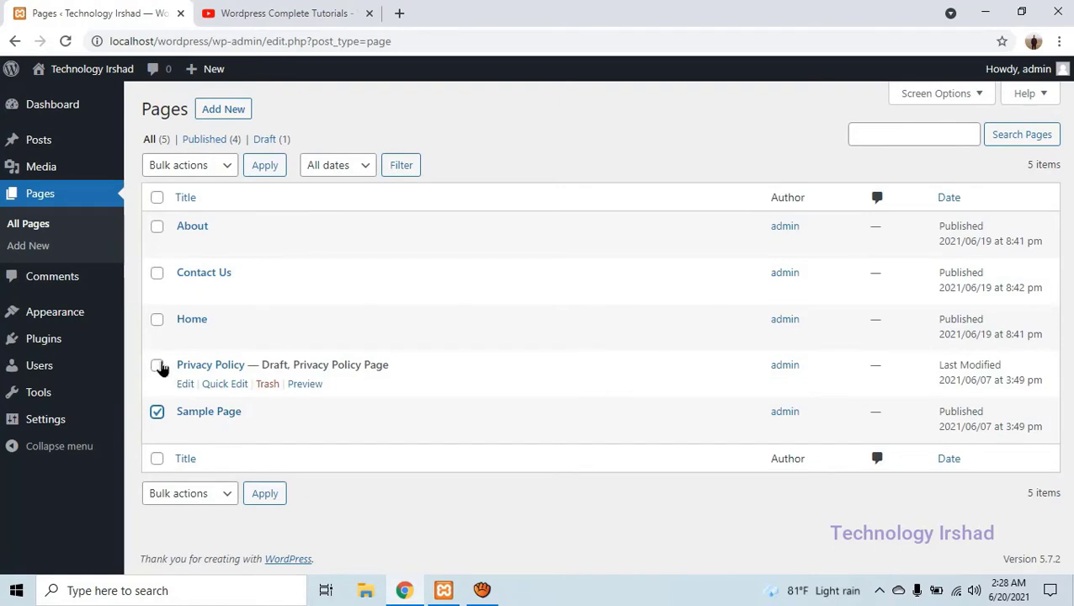
pyautogui.click(157, 365)
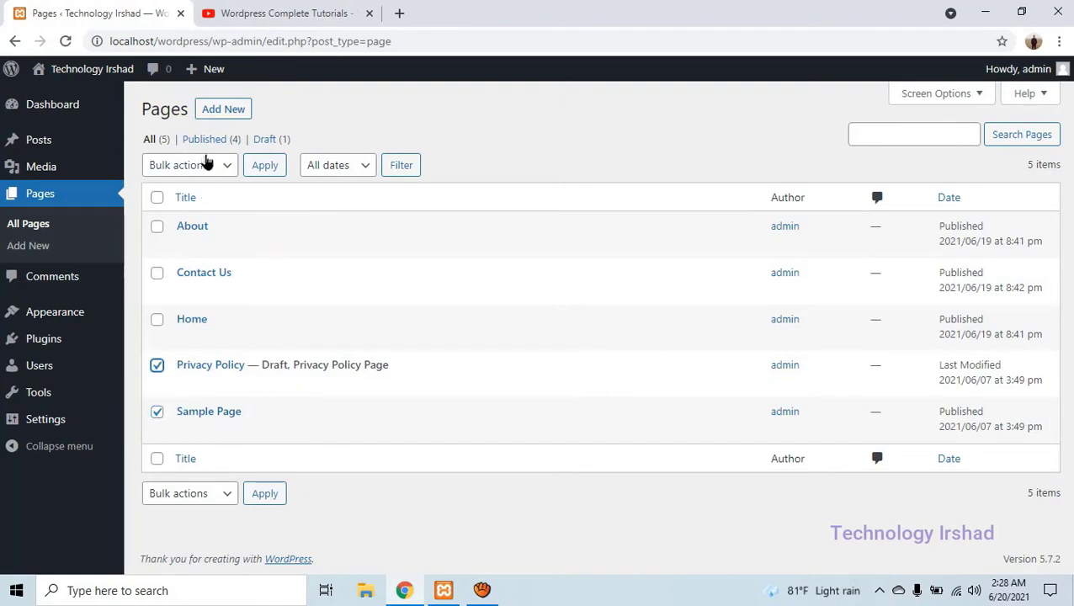
pyautogui.click(206, 165)
pyautogui.click(207, 218)
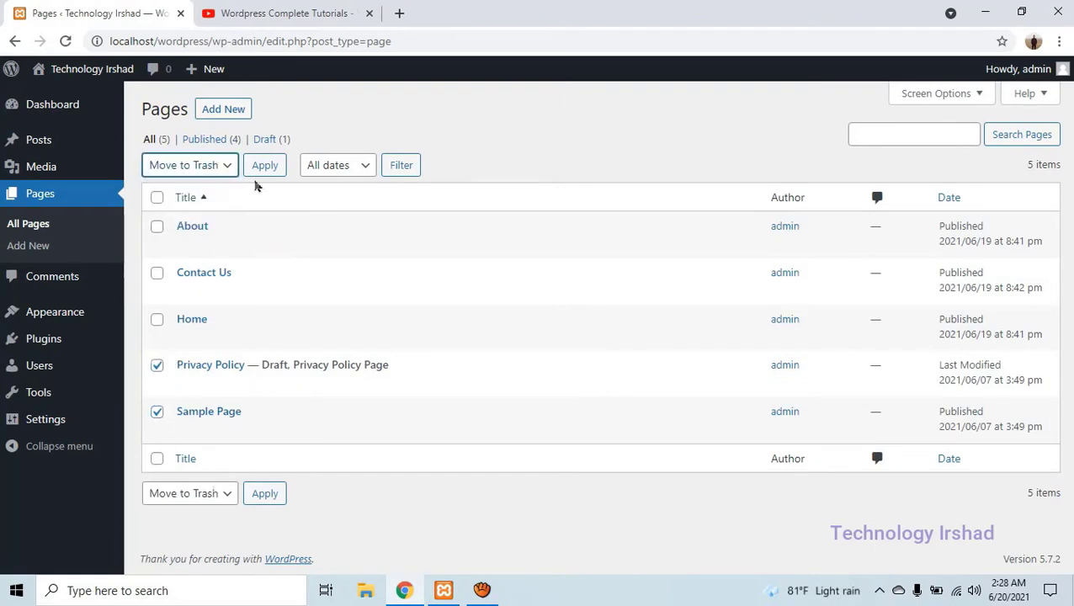
pyautogui.click(265, 167)
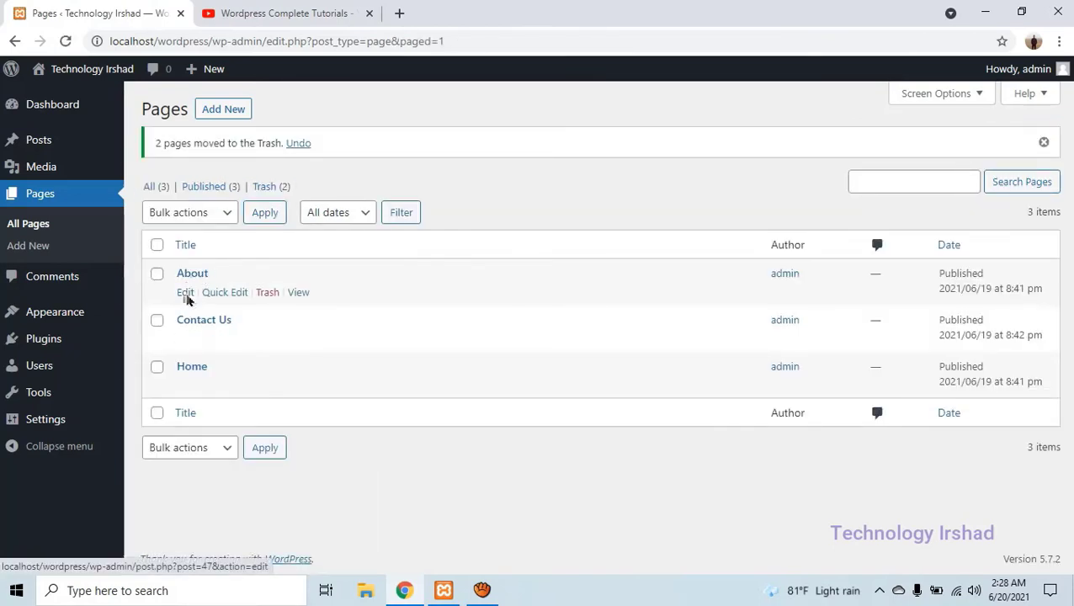
# - Reload the pages list, then create a new navigation menu named "Primary Menu"
pyautogui.click(300, 38)
pyautogui.press('Return')
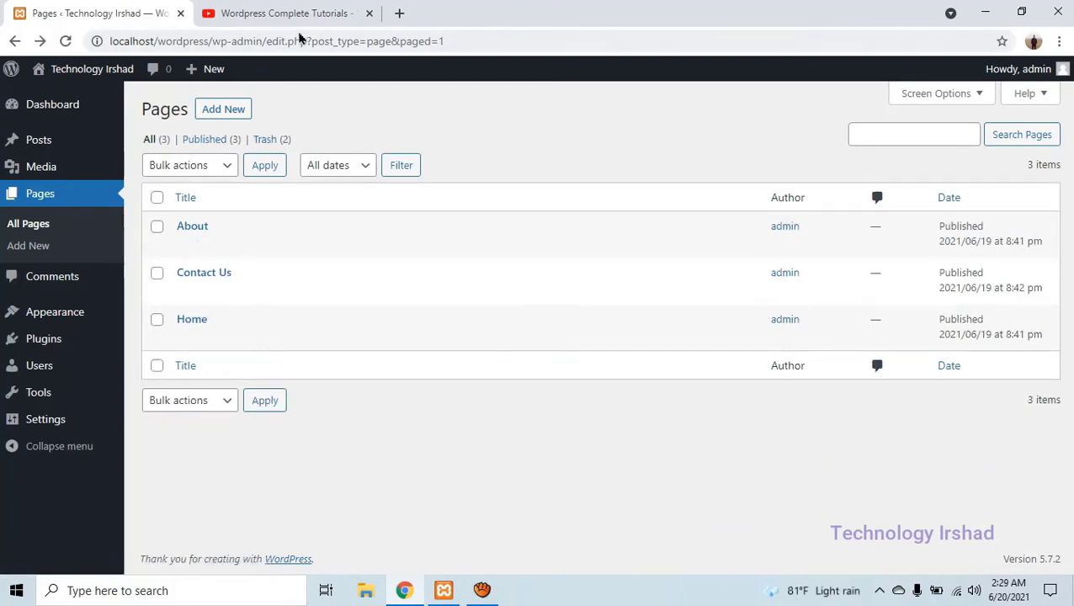
pyautogui.moveTo(64, 316)
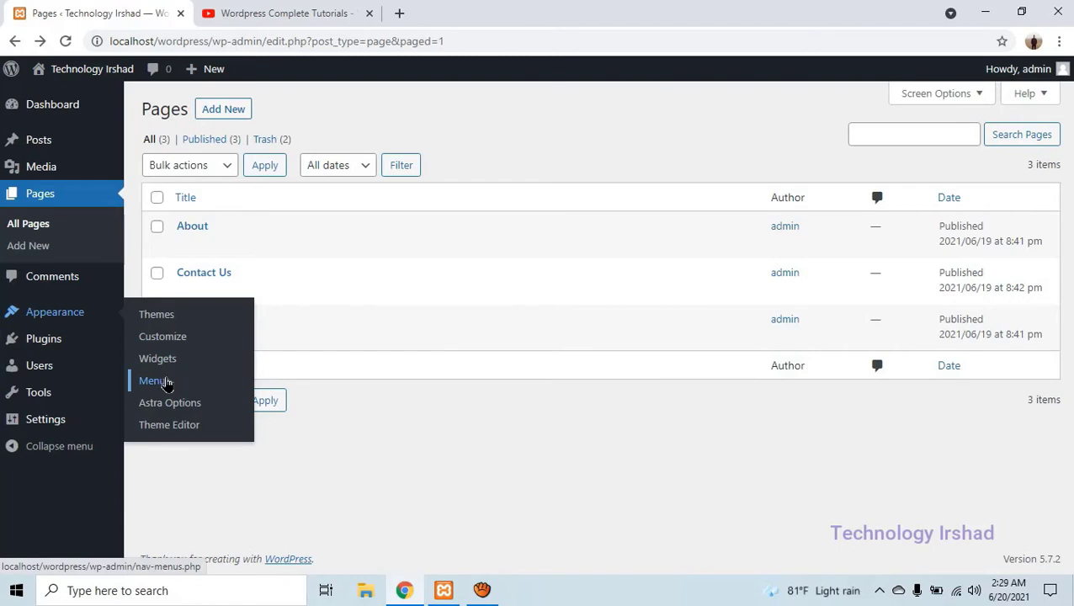
pyautogui.click(167, 382)
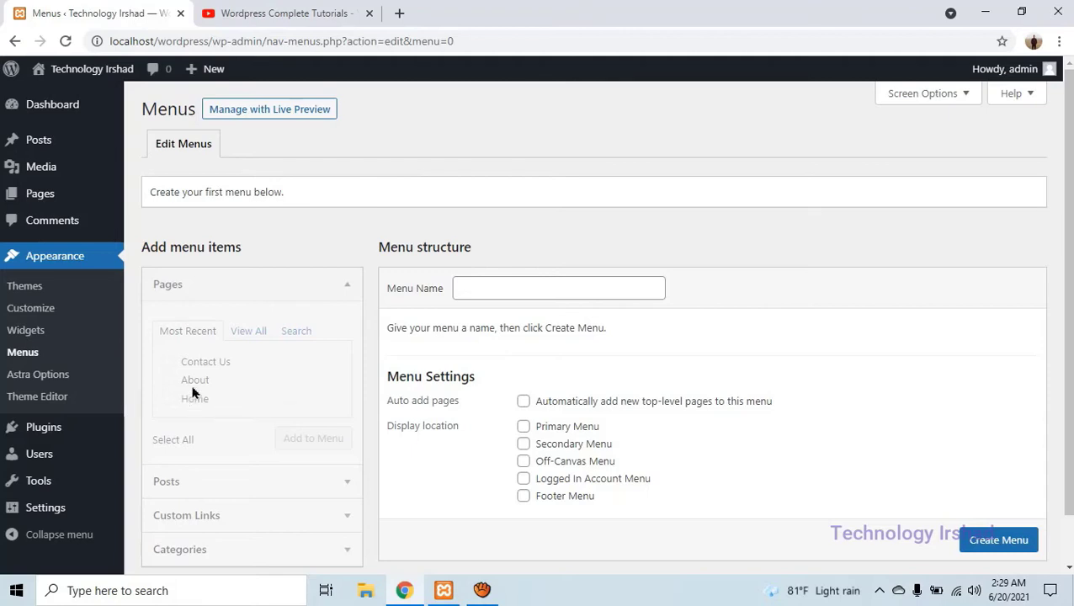
pyautogui.click(484, 287)
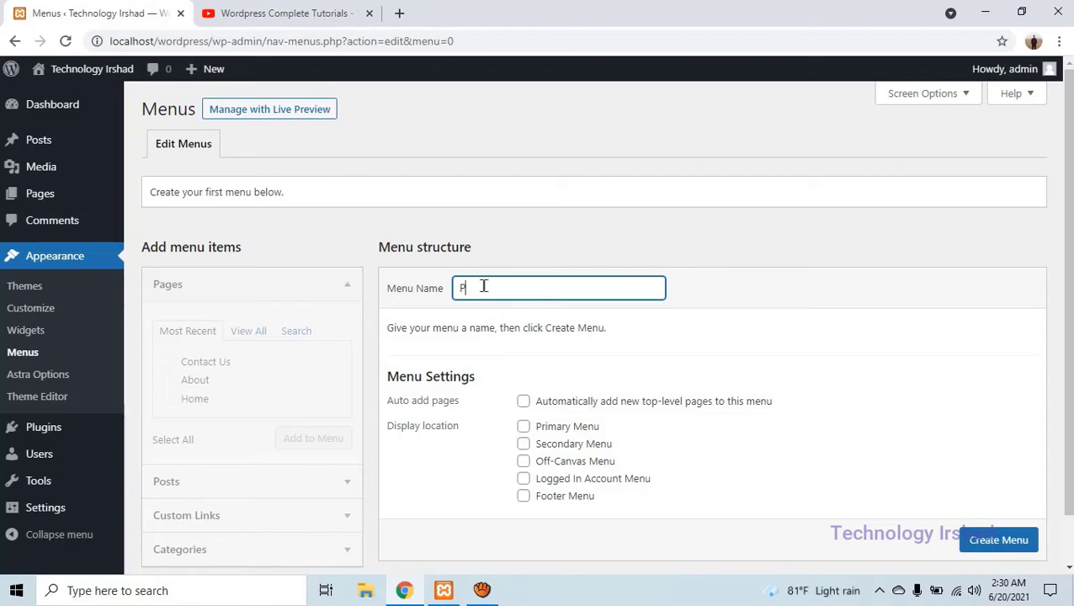
pyautogui.write('rm')
pyautogui.click(749, 257)
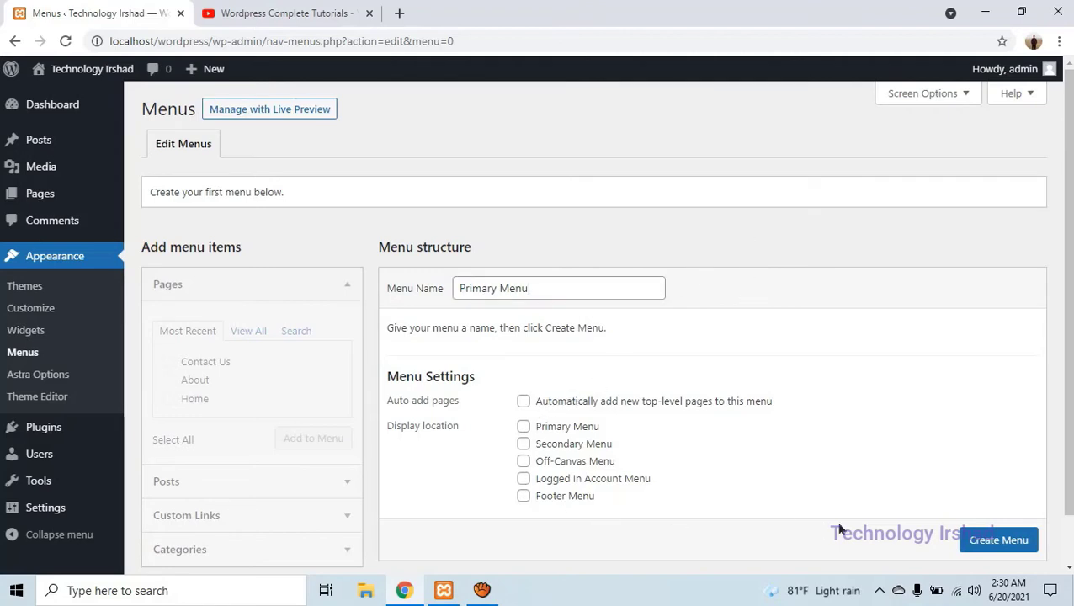
pyautogui.click(1012, 529)
pyautogui.scroll(-1, 1001, 535)
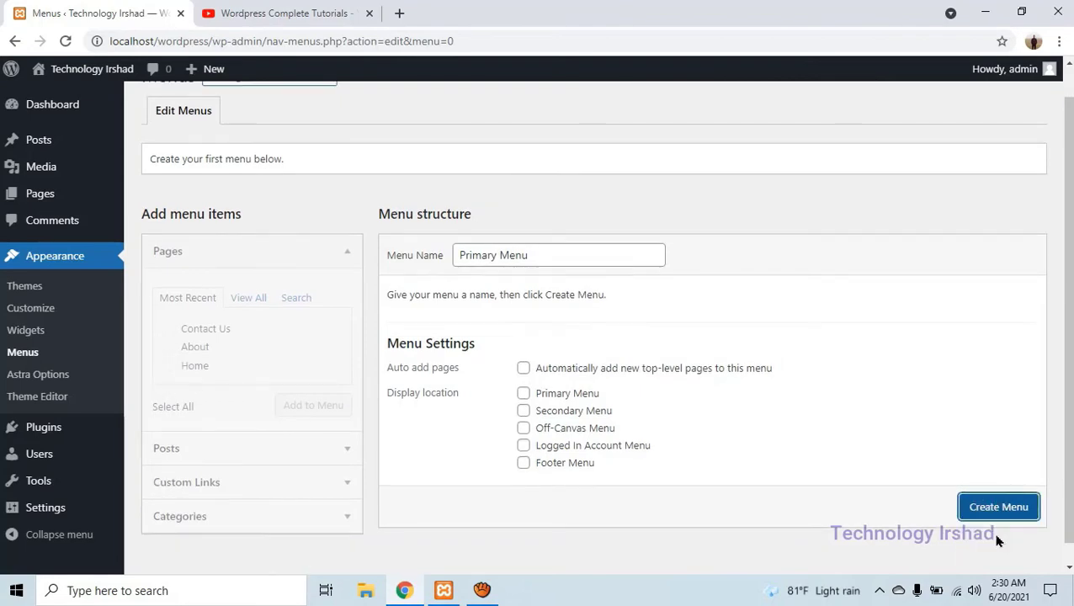
pyautogui.click(1002, 507)
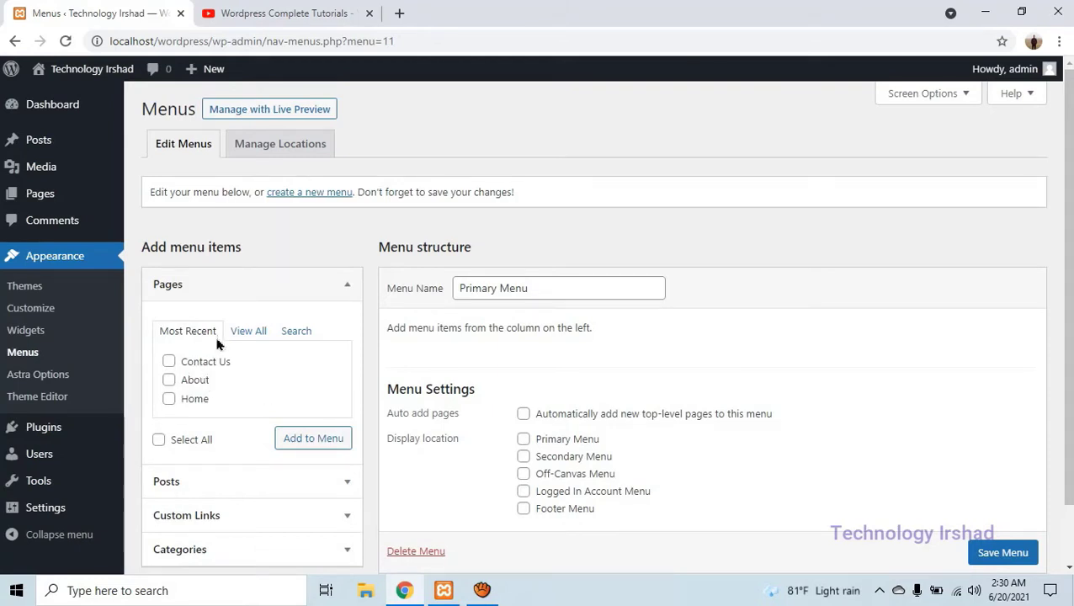
# - Add the Contact Us, About and Home pages to the Primary Menu
pyautogui.moveTo(190, 399); pyautogui.dragTo(210, 377)
pyautogui.click(168, 361)
pyautogui.click(168, 380)
pyautogui.click(169, 399)
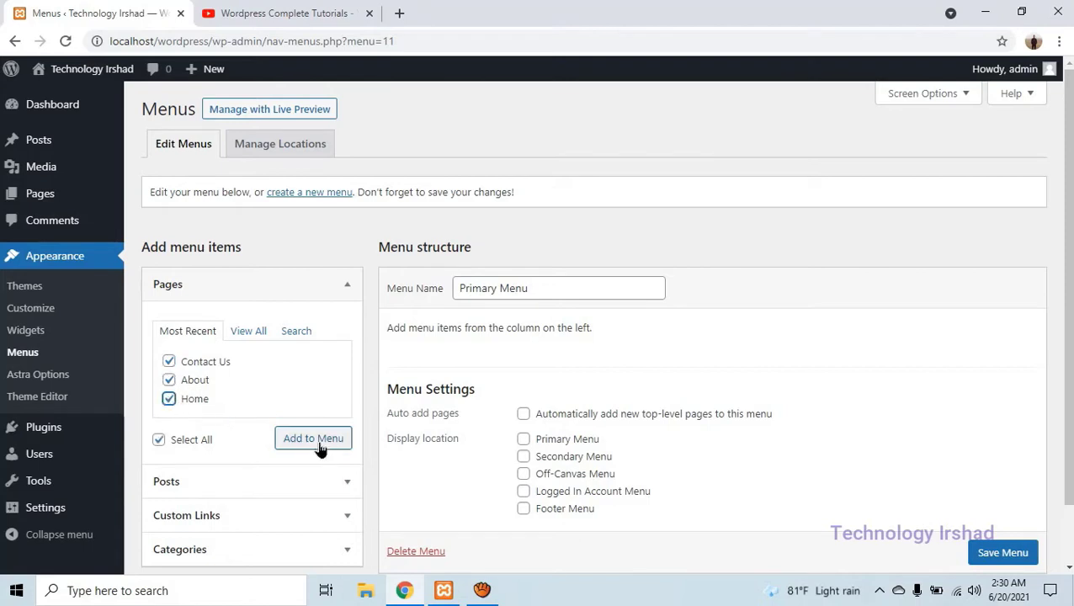
pyautogui.click(315, 439)
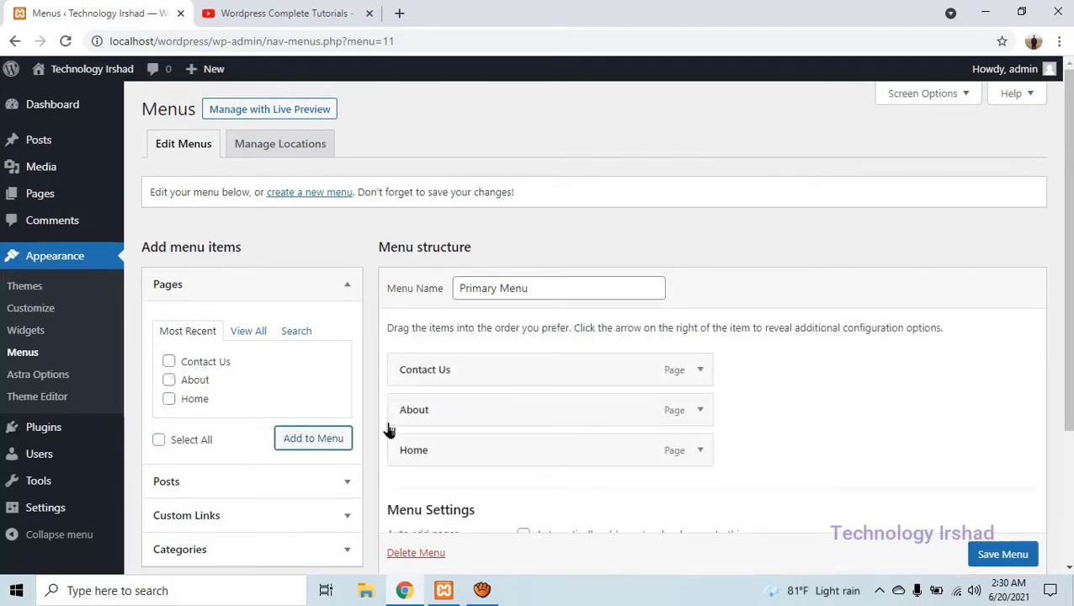
# - Move Home above About in the menu structure, assign the Primary Menu display location, and save the menu
pyautogui.scroll(-1, 589, 336)
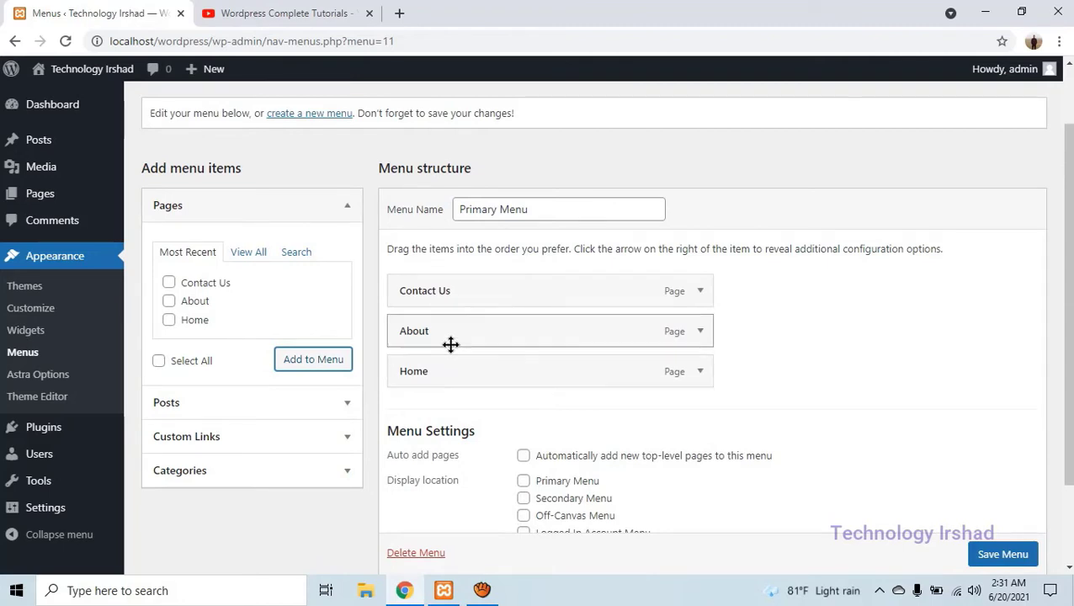
pyautogui.moveTo(481, 373); pyautogui.dragTo(532, 342)
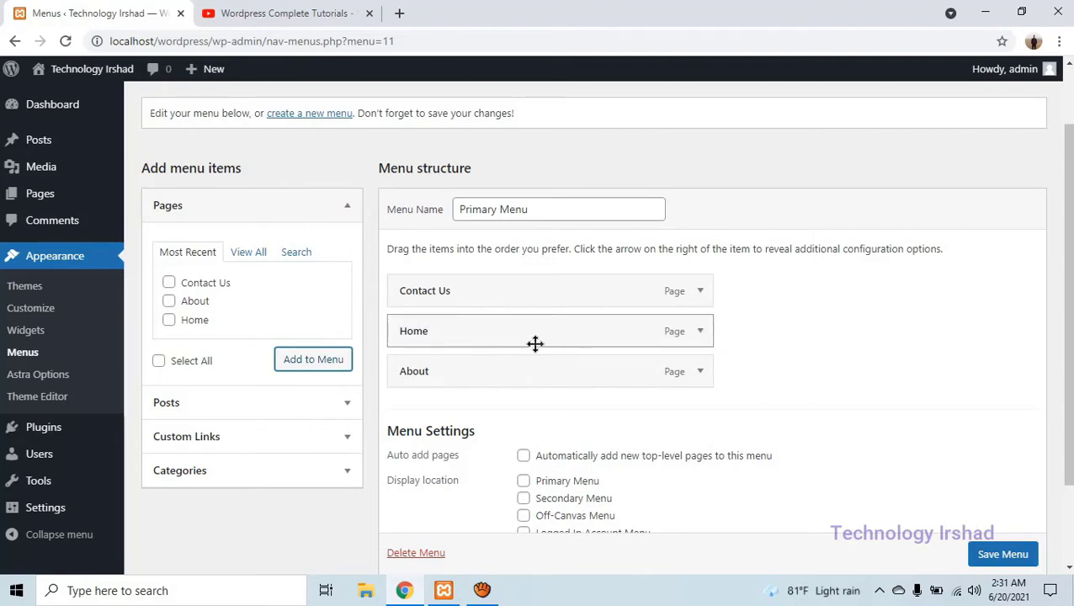
pyautogui.scroll(-2, 877, 419)
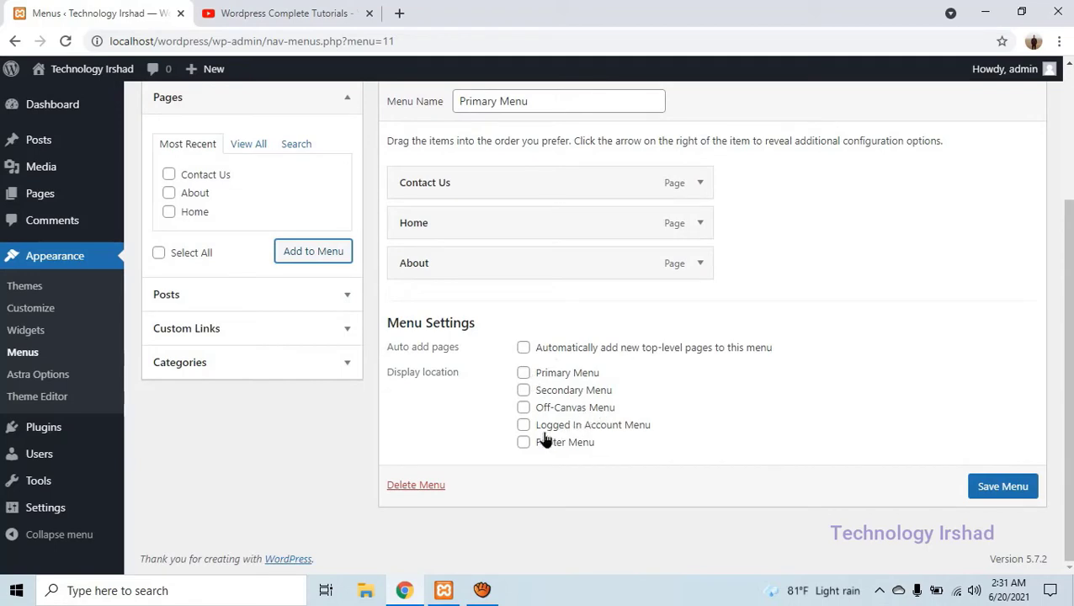
pyautogui.click(524, 373)
pyautogui.click(990, 488)
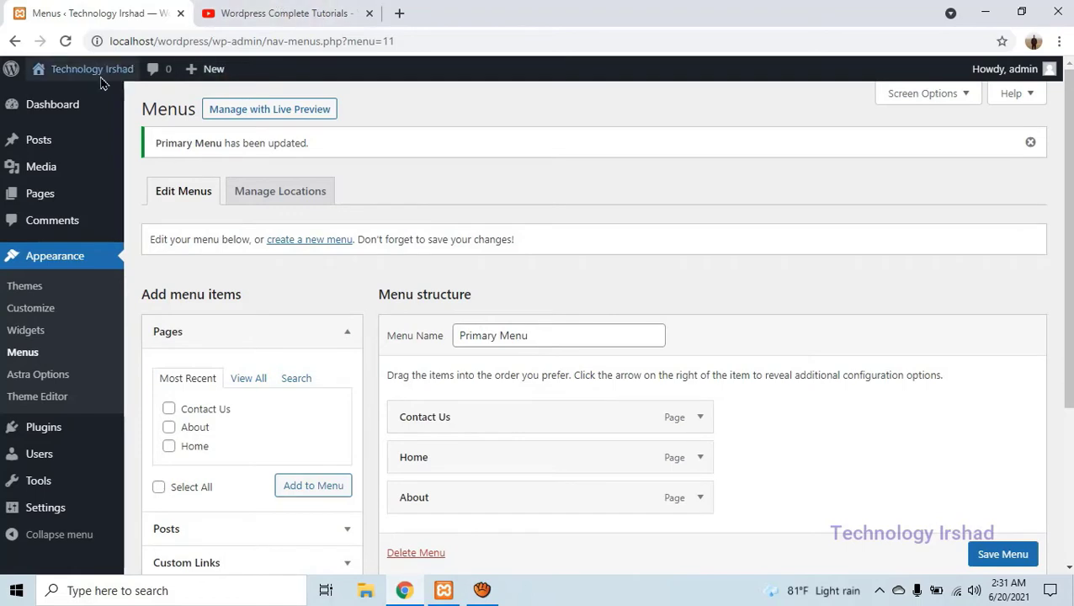
# - Open the live site in a new browser tab and check its header navigation
pyautogui.moveTo(93, 73)
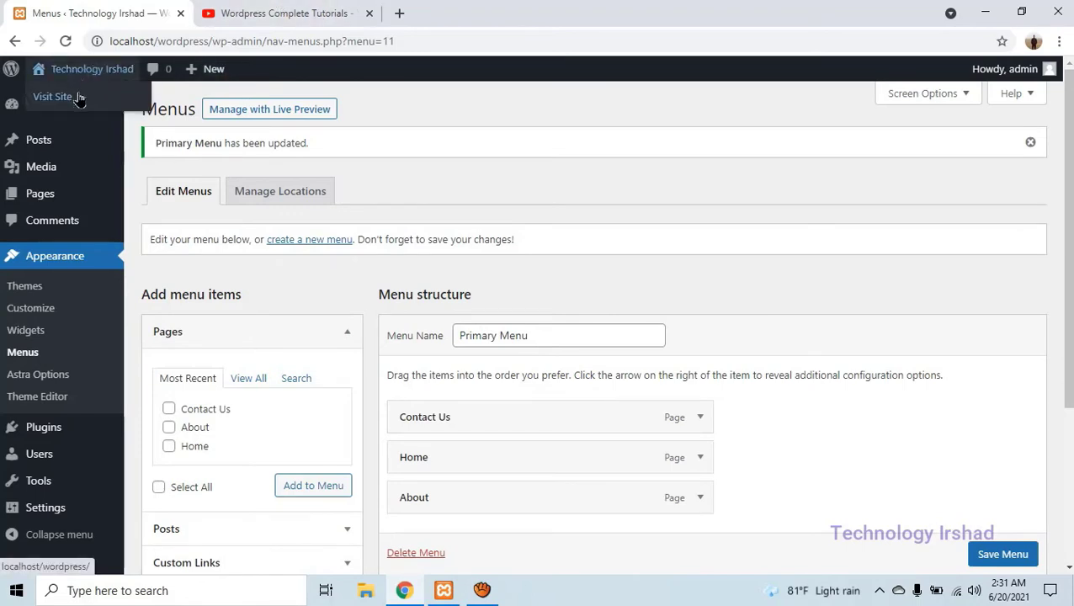
pyautogui.rightClick(79, 99)
pyautogui.click(106, 104)
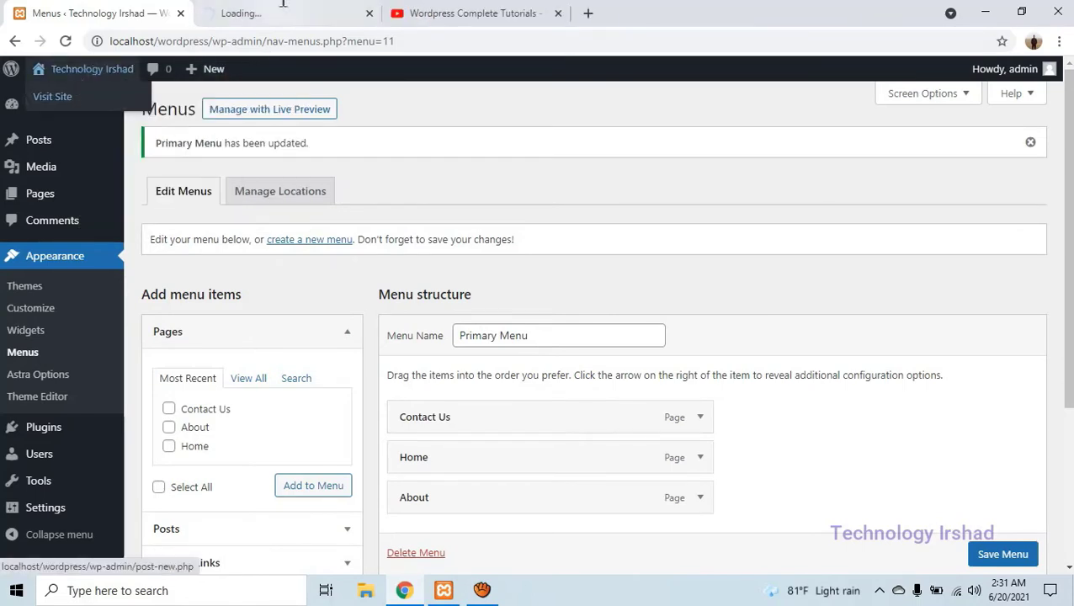
pyautogui.click(283, 7)
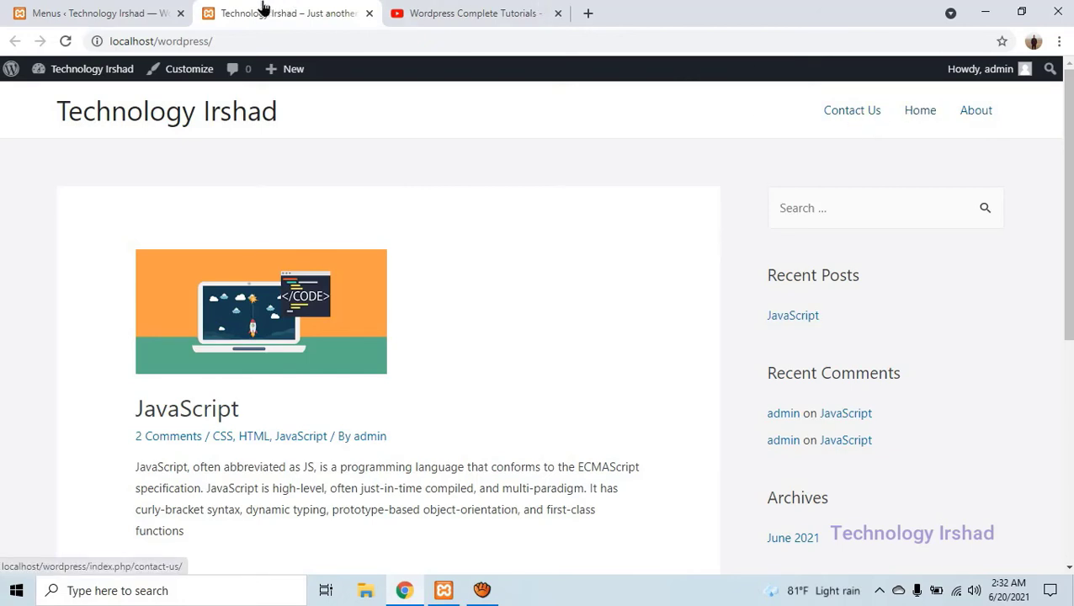
# - Reorder the menu items to Home, About, Contact Us, save the menu, and reload the live site to check it
pyautogui.hotkey('ctrl', 'shift', 'Tab')
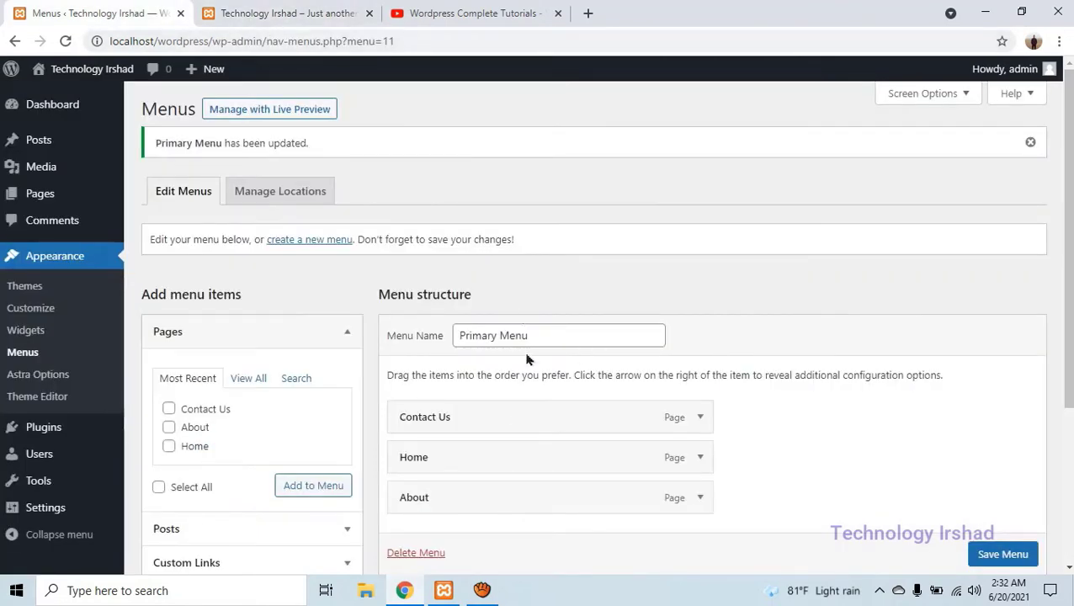
pyautogui.moveTo(470, 457); pyautogui.dragTo(481, 433)
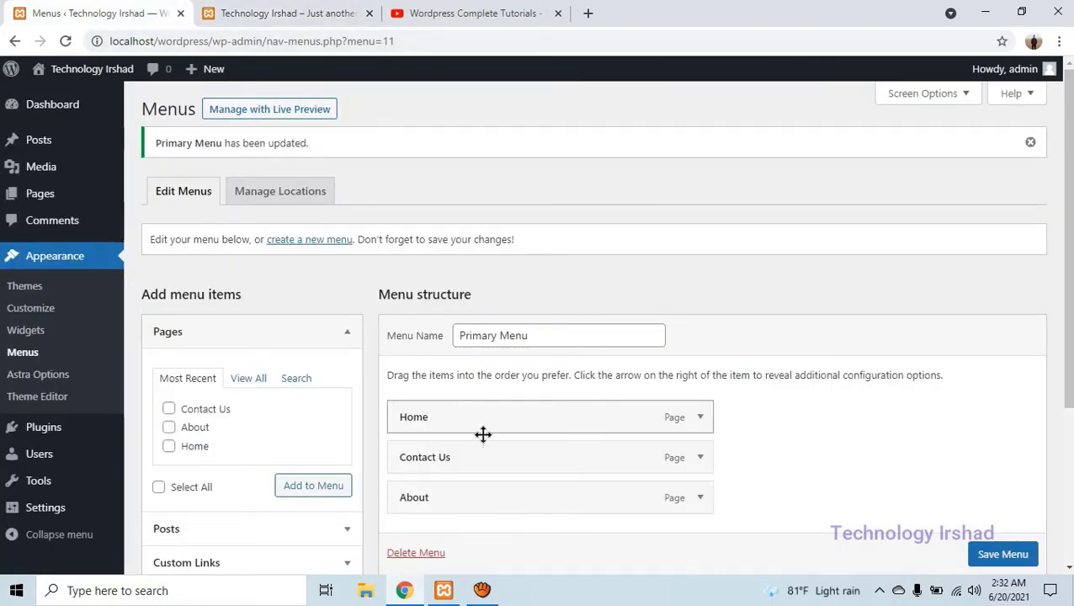
pyautogui.moveTo(470, 500); pyautogui.dragTo(478, 456)
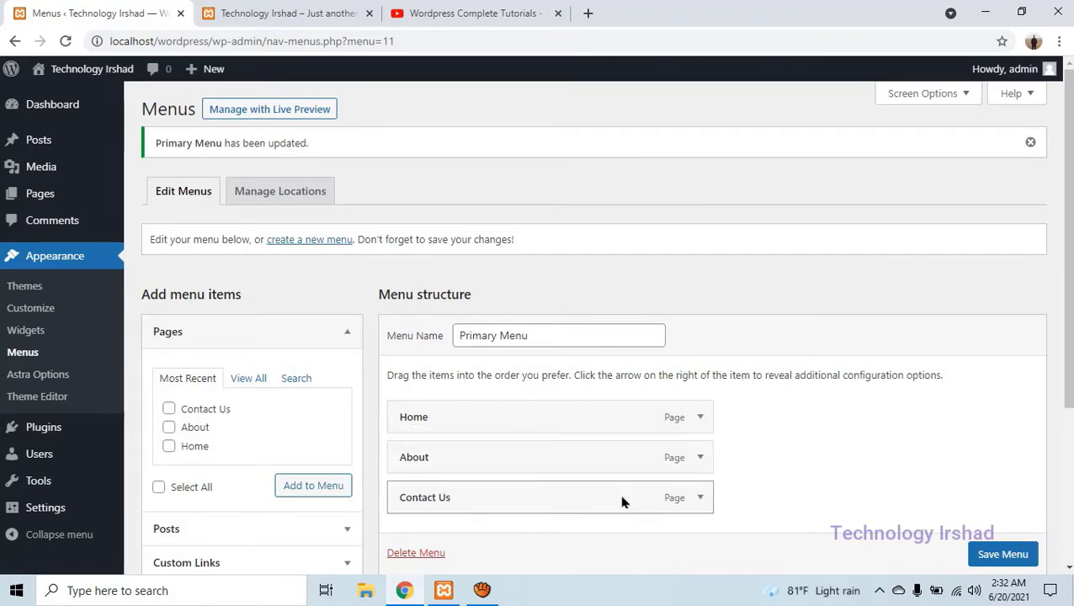
pyautogui.click(983, 553)
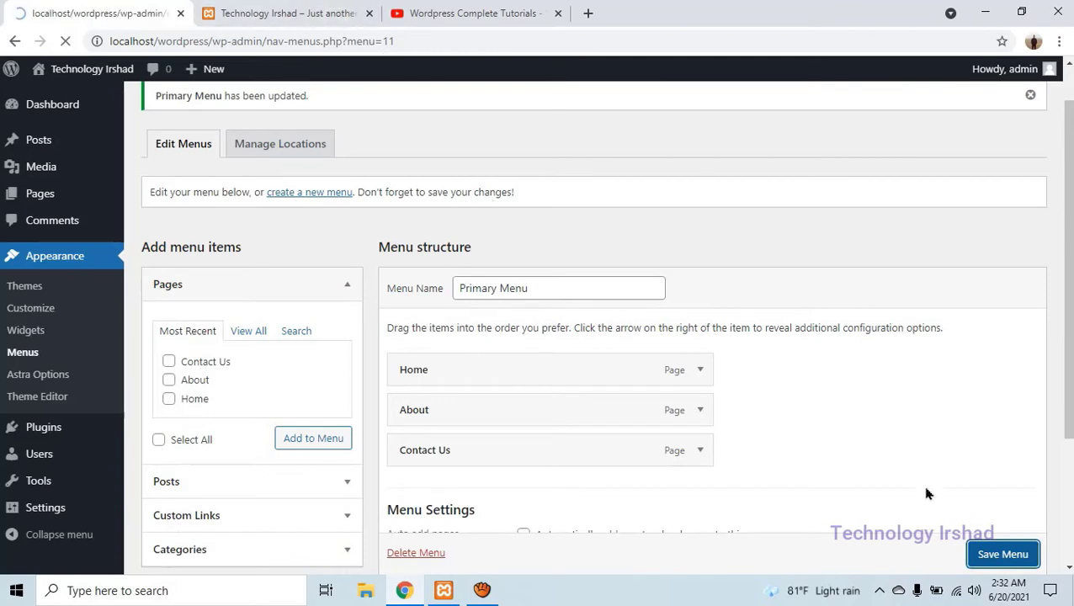
pyautogui.hotkey('ctrl', 'Tab')
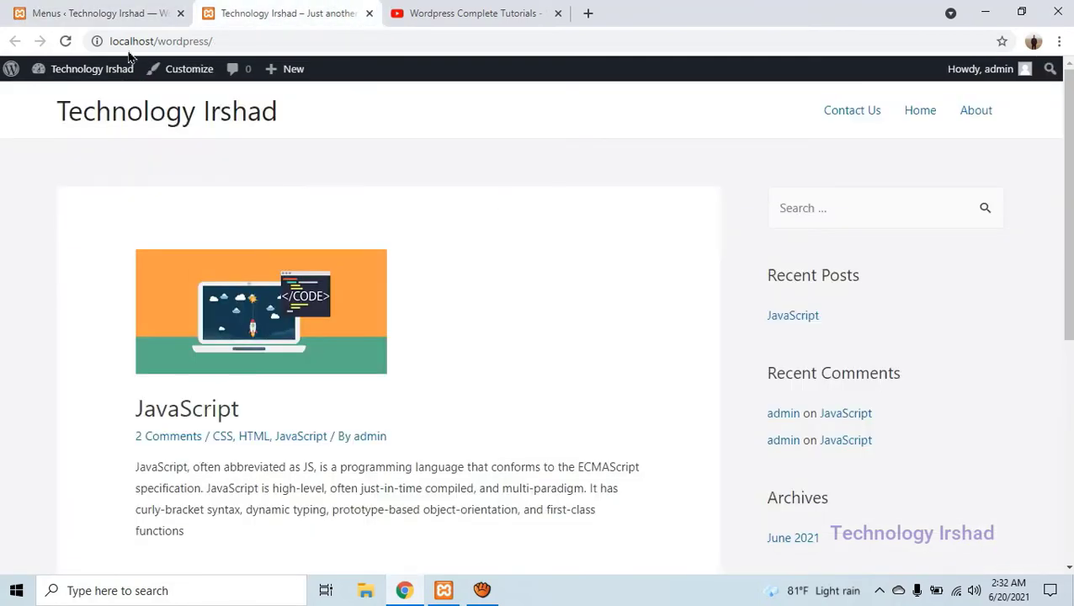
pyautogui.click(67, 40)
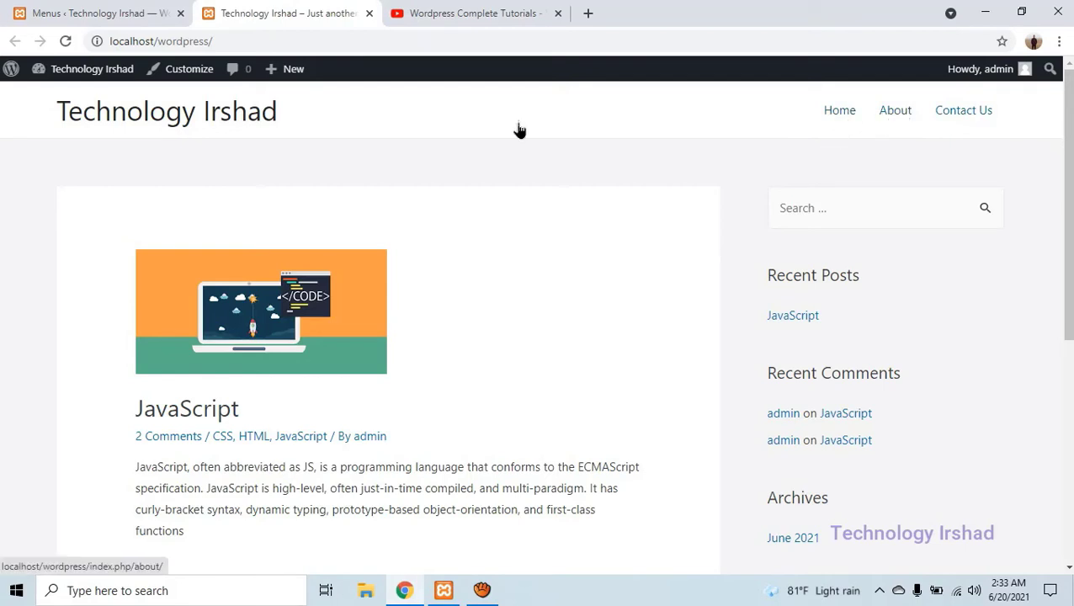
# - Nest About as a sub item under Home in the menu structure and save the menu
pyautogui.click(110, 7)
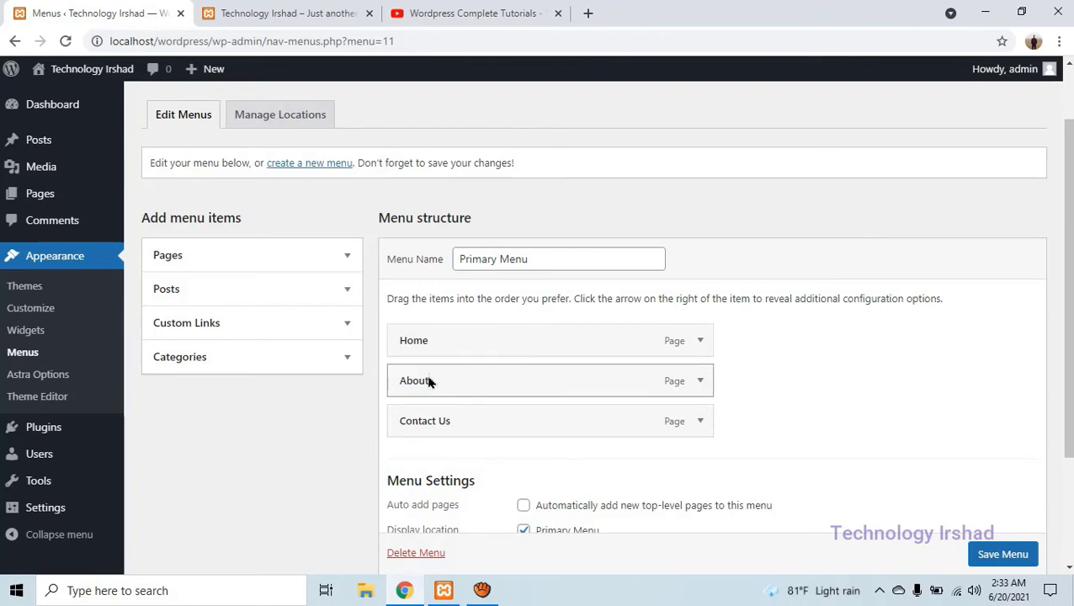
pyautogui.moveTo(429, 381); pyautogui.dragTo(463, 380)
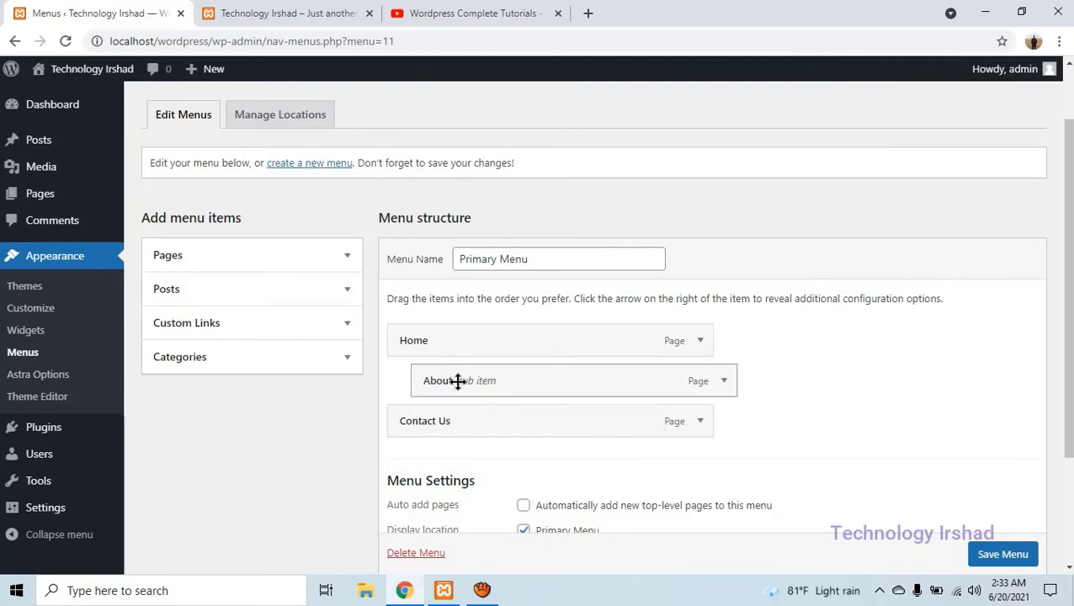
pyautogui.click(1009, 552)
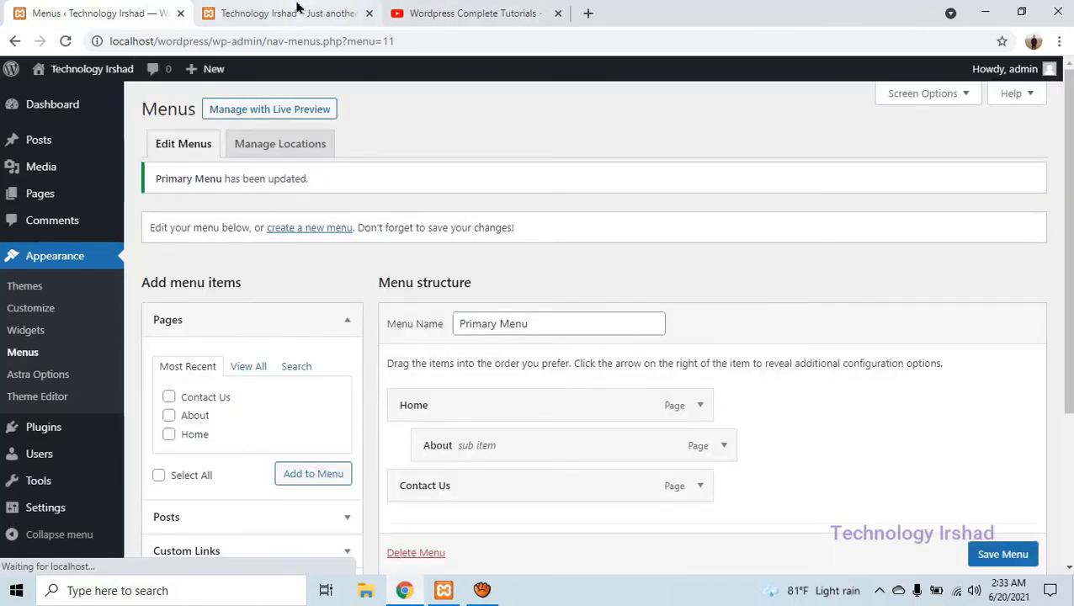
# - Reload the live site and examine the dropdown under Home in the header navigation
pyautogui.click(297, 10)
pyautogui.rightClick(698, 110)
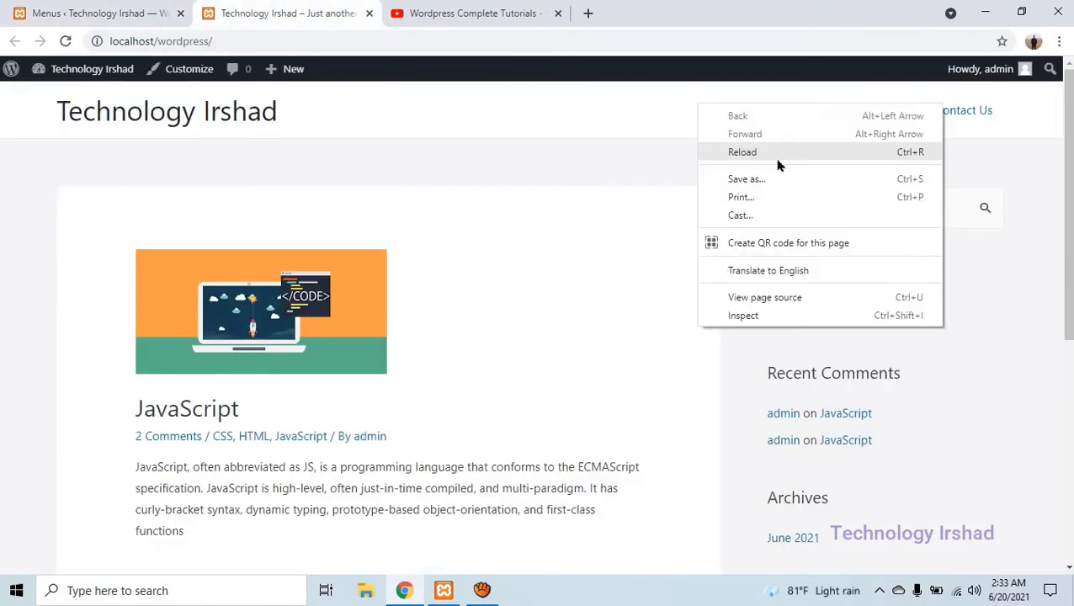
pyautogui.click(742, 152)
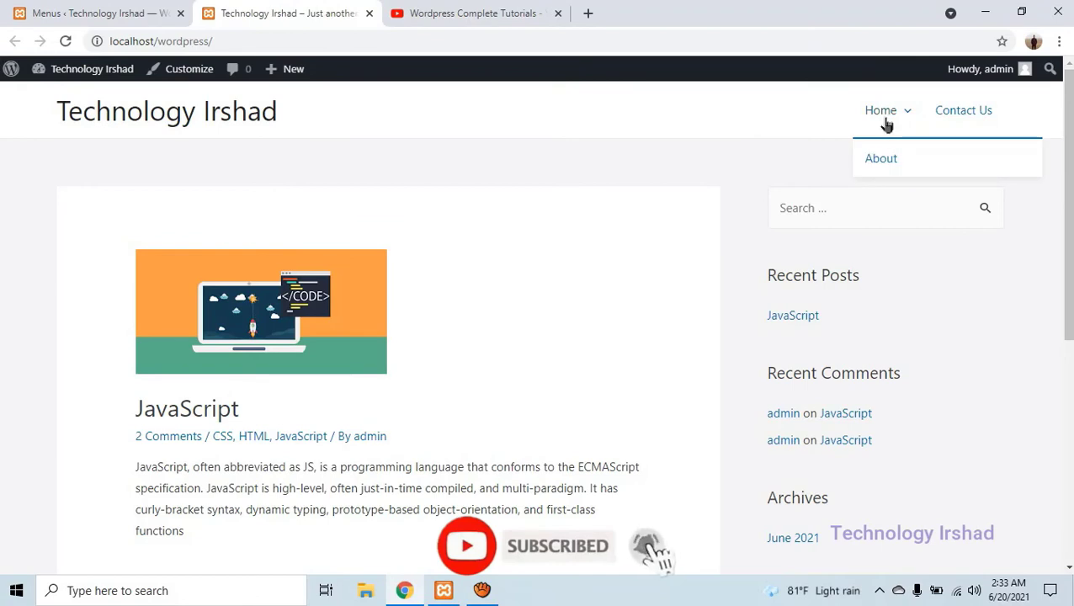
pyautogui.moveTo(894, 113)
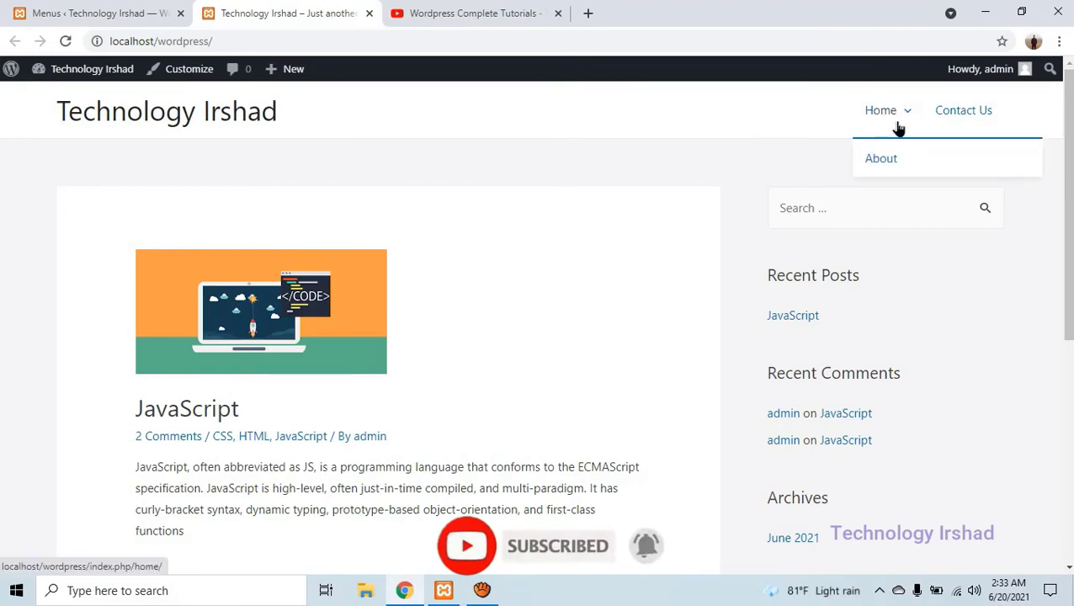
pyautogui.moveTo(858, 123)
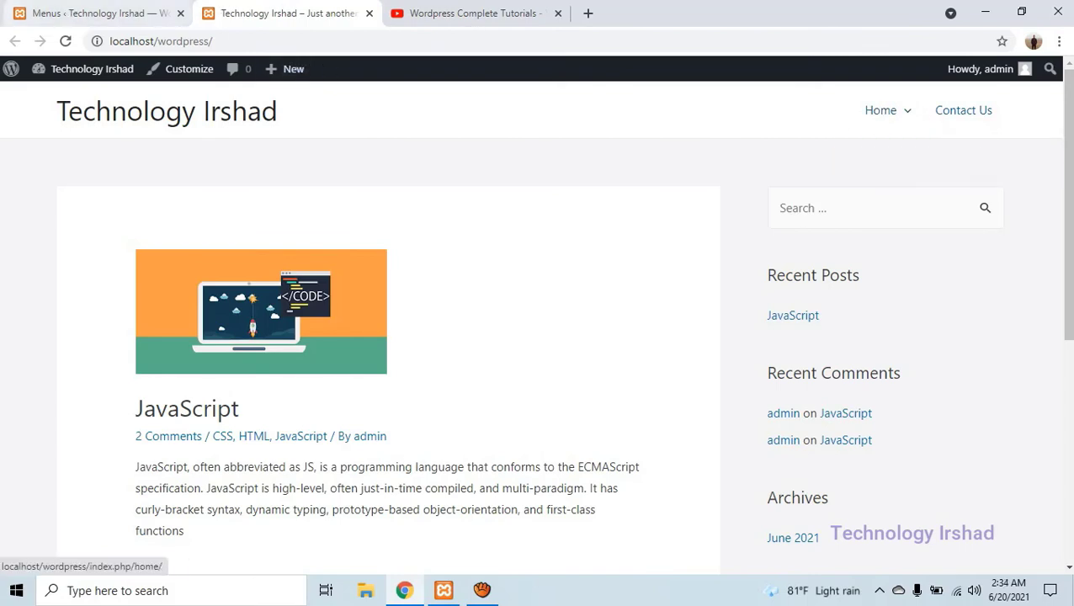
# - Return to the menu editor, move About back to the top level between Home and Contact Us, and save the menu
pyautogui.click(92, 13)
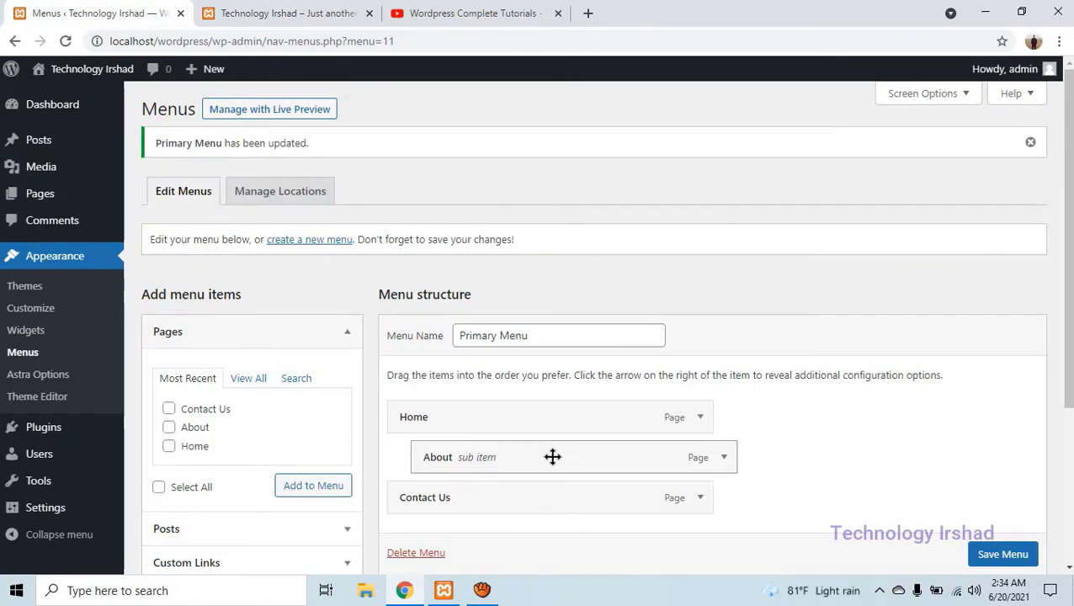
pyautogui.moveTo(552, 457)
pyautogui.mouseDown()
pyautogui.moveTo(523, 455)
pyautogui.moveTo(534, 456)
pyautogui.mouseUp()
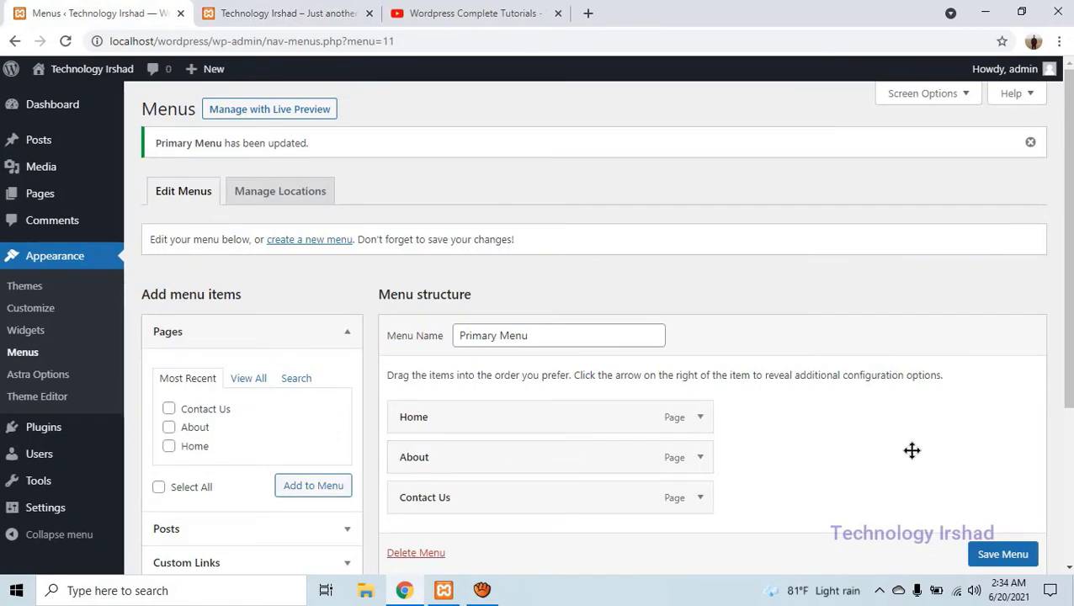
pyautogui.click(1003, 555)
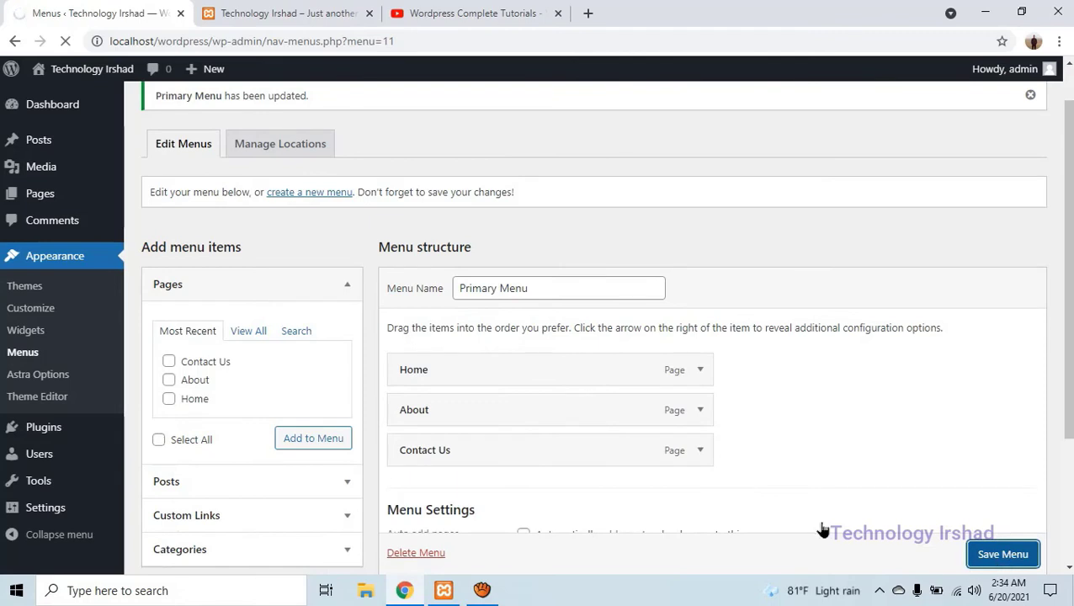
# - Reload the live site to check the header navigation with About as a top-level item
pyautogui.click(299, 10)
pyautogui.rightClick(521, 145)
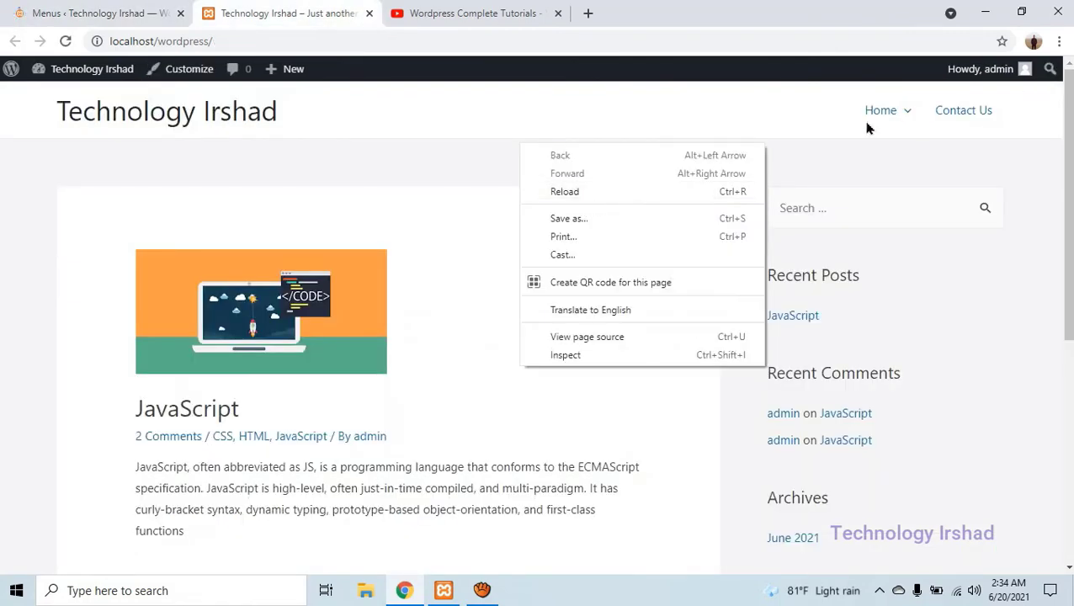
pyautogui.click(767, 115)
pyautogui.rightClick(634, 126)
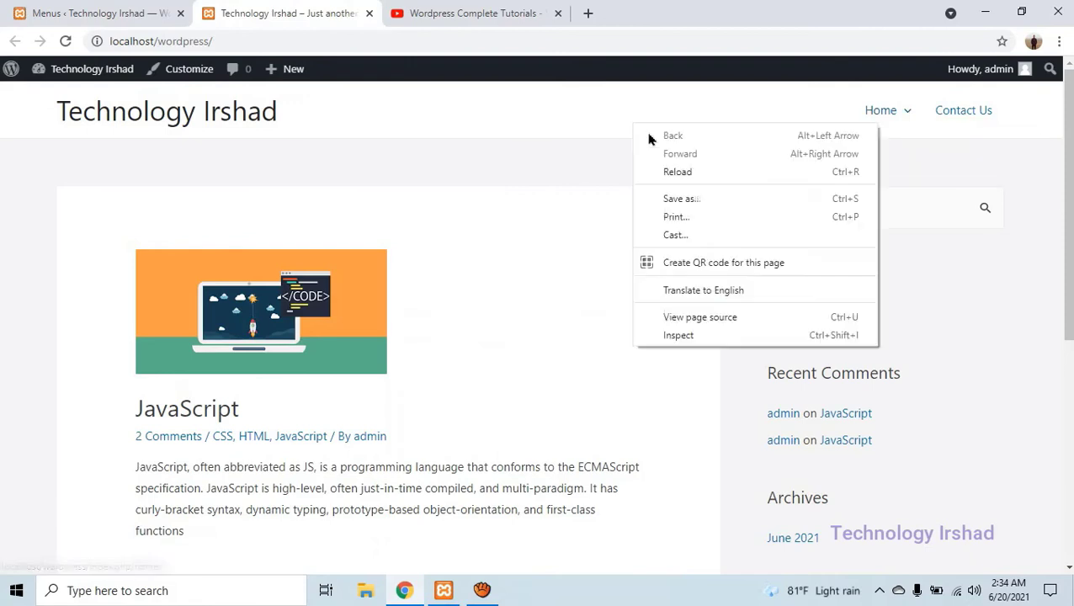
pyautogui.click(697, 173)
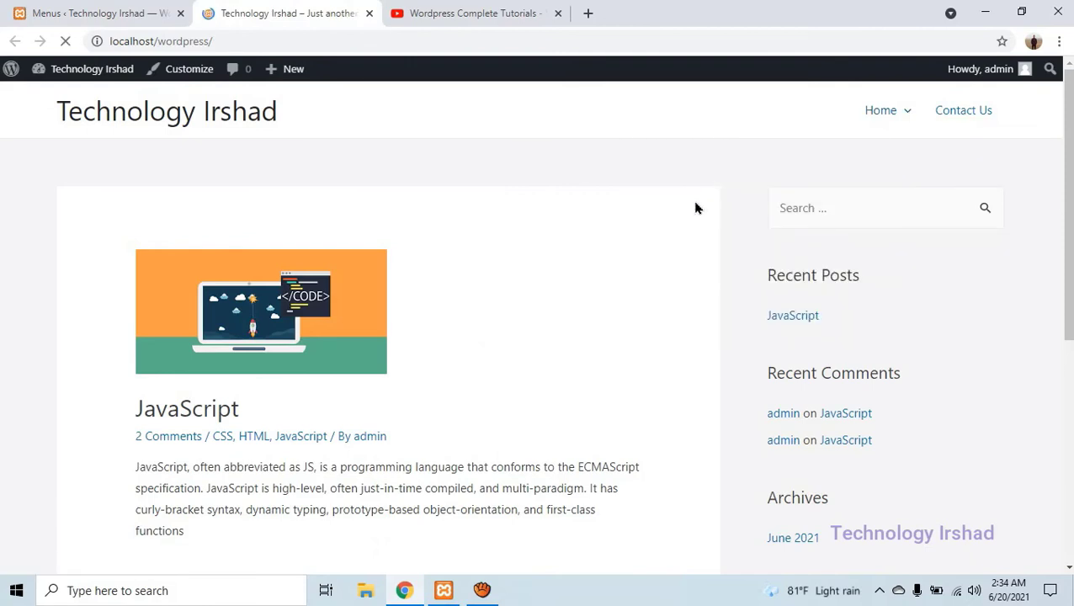